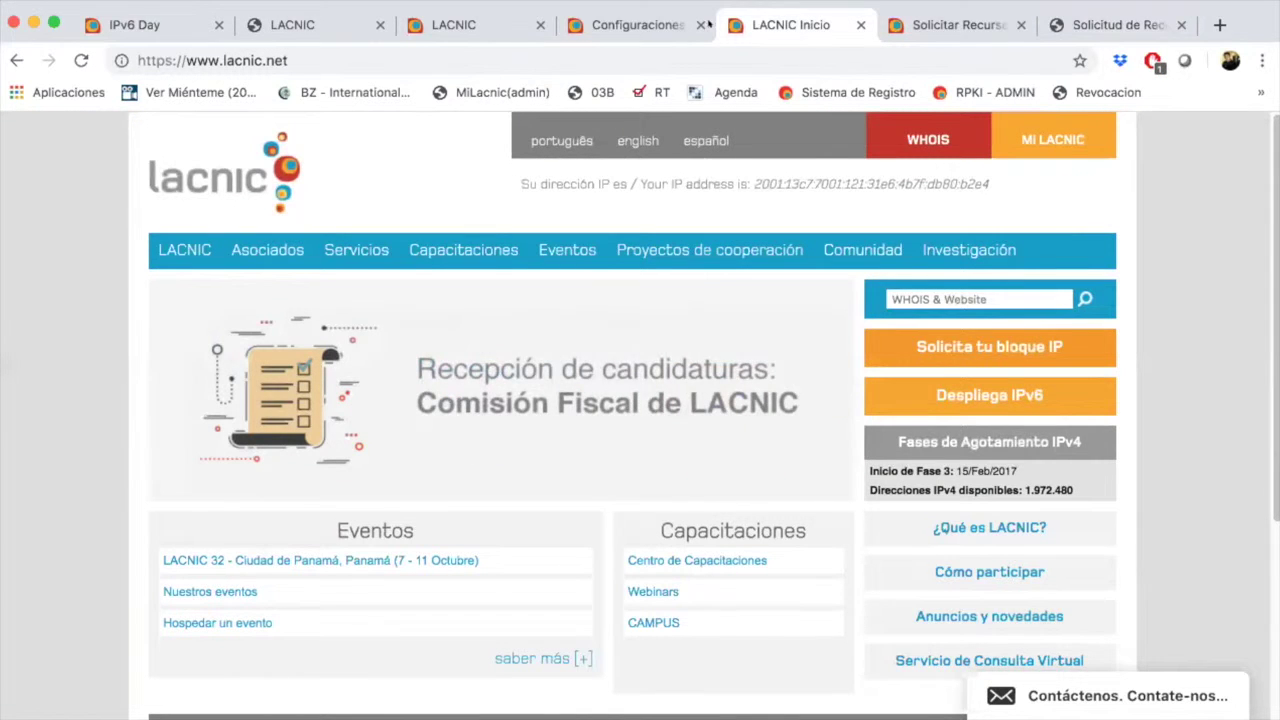
# Switch to the Mi LACNIC organization page and open its IP / ASN resources
pyautogui.click(664, 24)
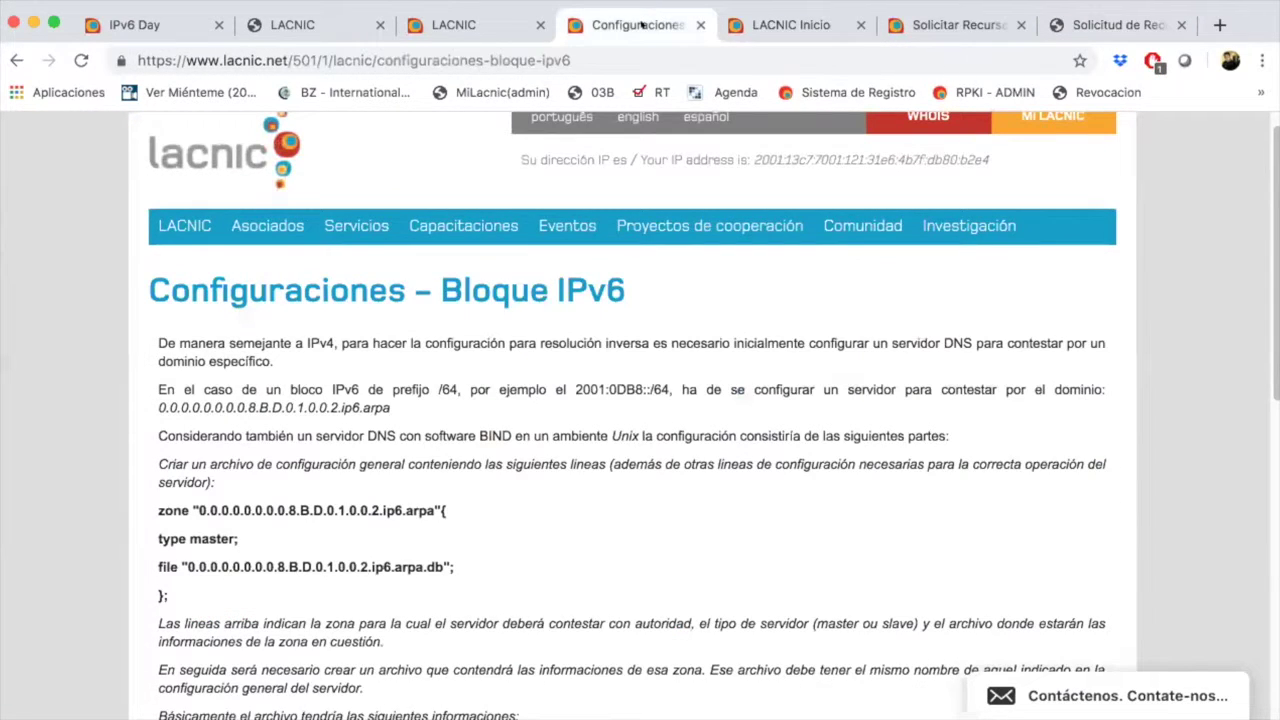
pyautogui.click(499, 22)
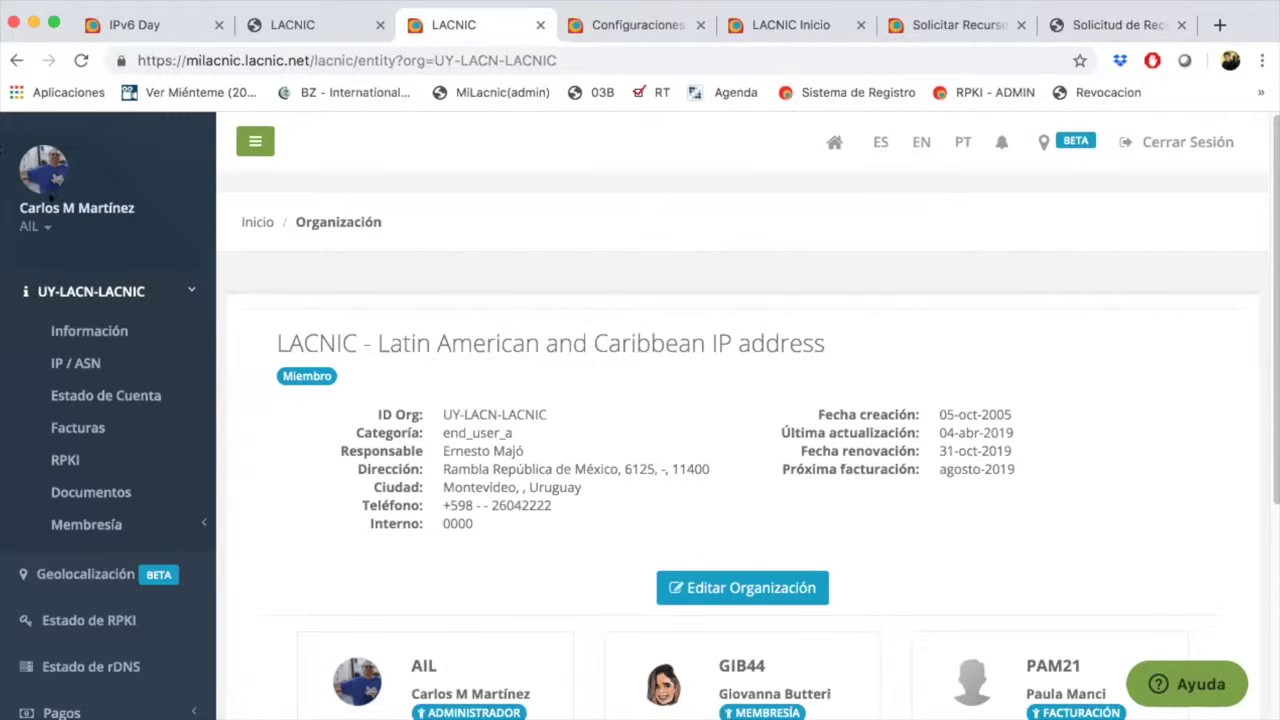
pyautogui.scroll(-2, 448, 293)
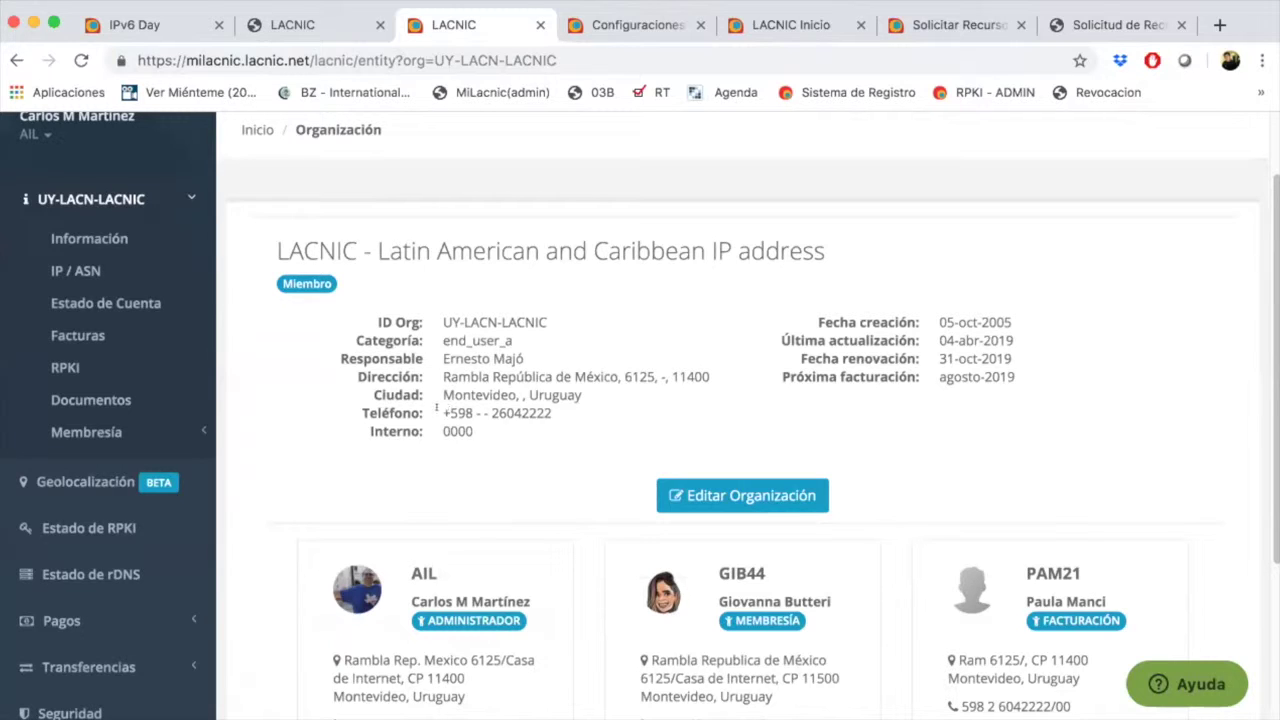
pyautogui.scroll(2, 640, 362)
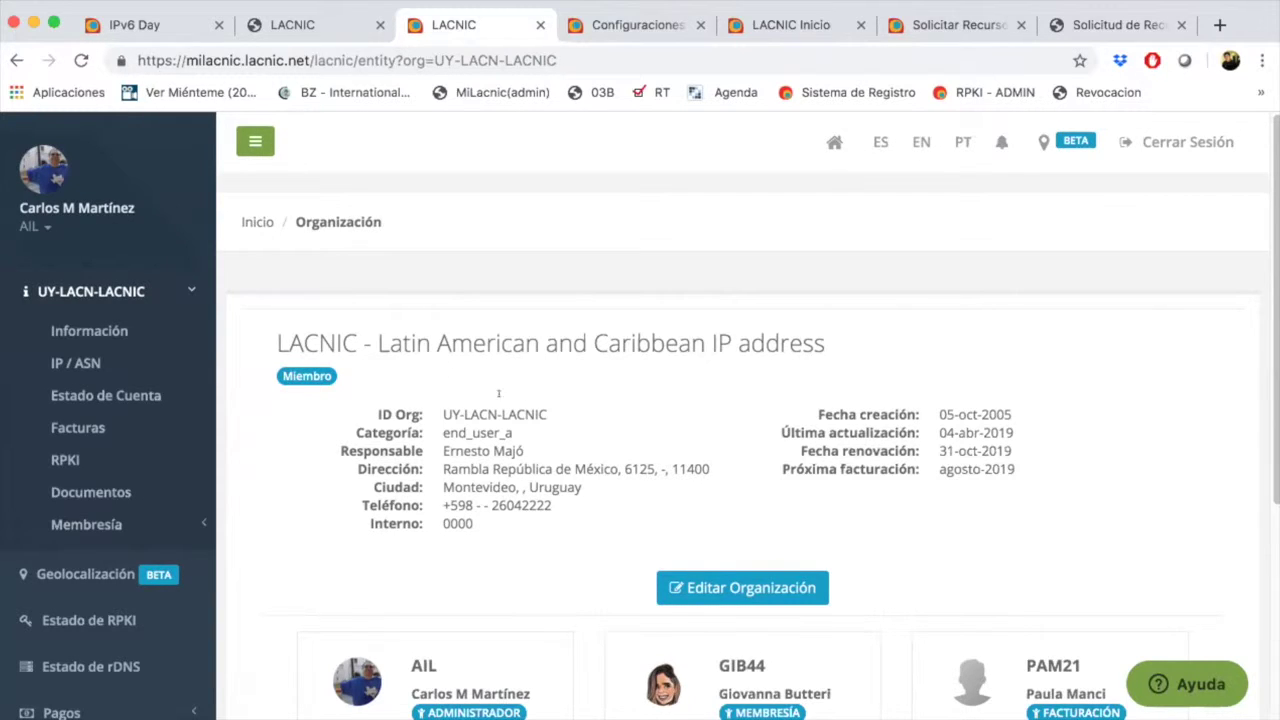
pyautogui.click(63, 364)
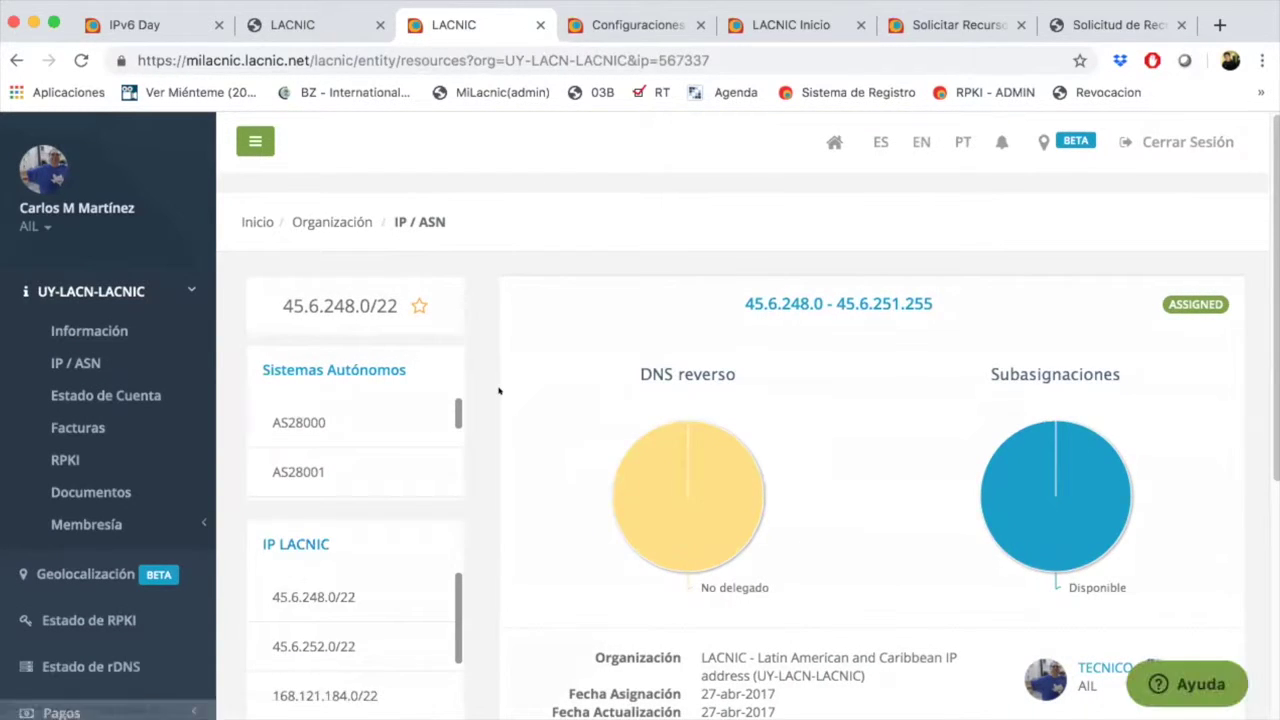
pyautogui.scroll(-3, 482, 427)
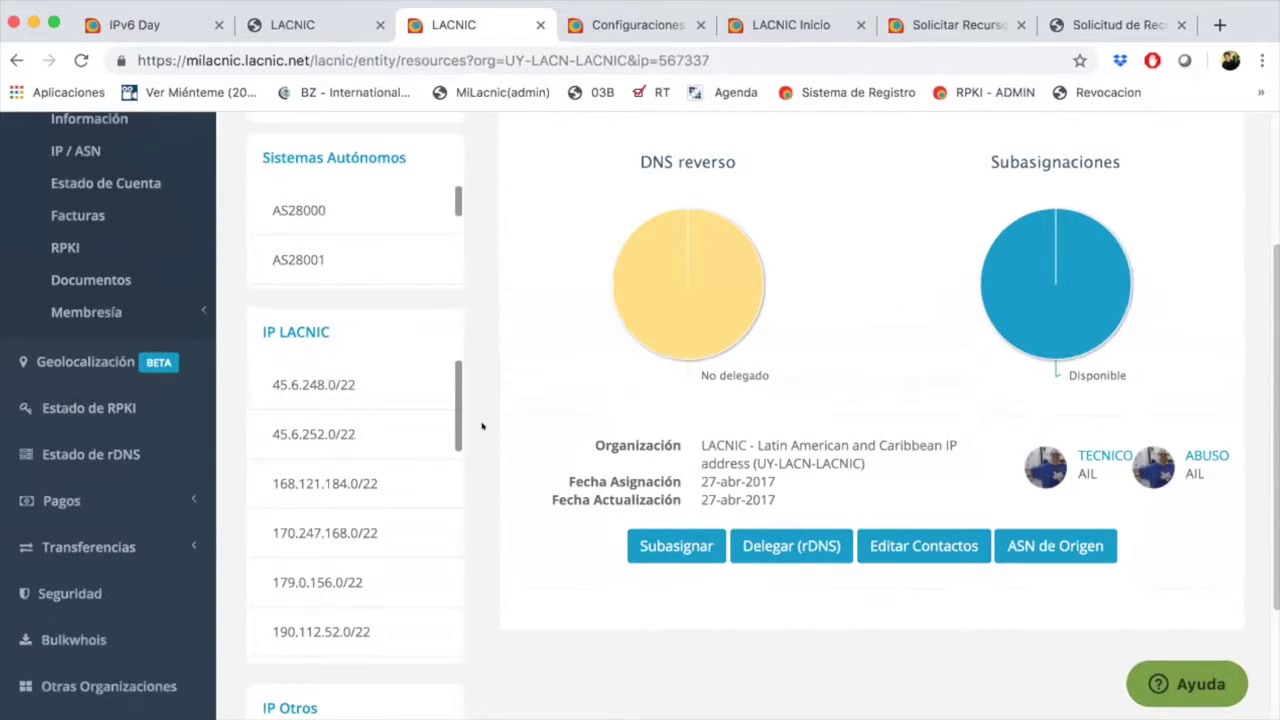
# On the LACNIC website, open the IPv6 configuration guide through the Resolución Reversa / DNS service and read its zone and PTR examples
pyautogui.click(955, 25)
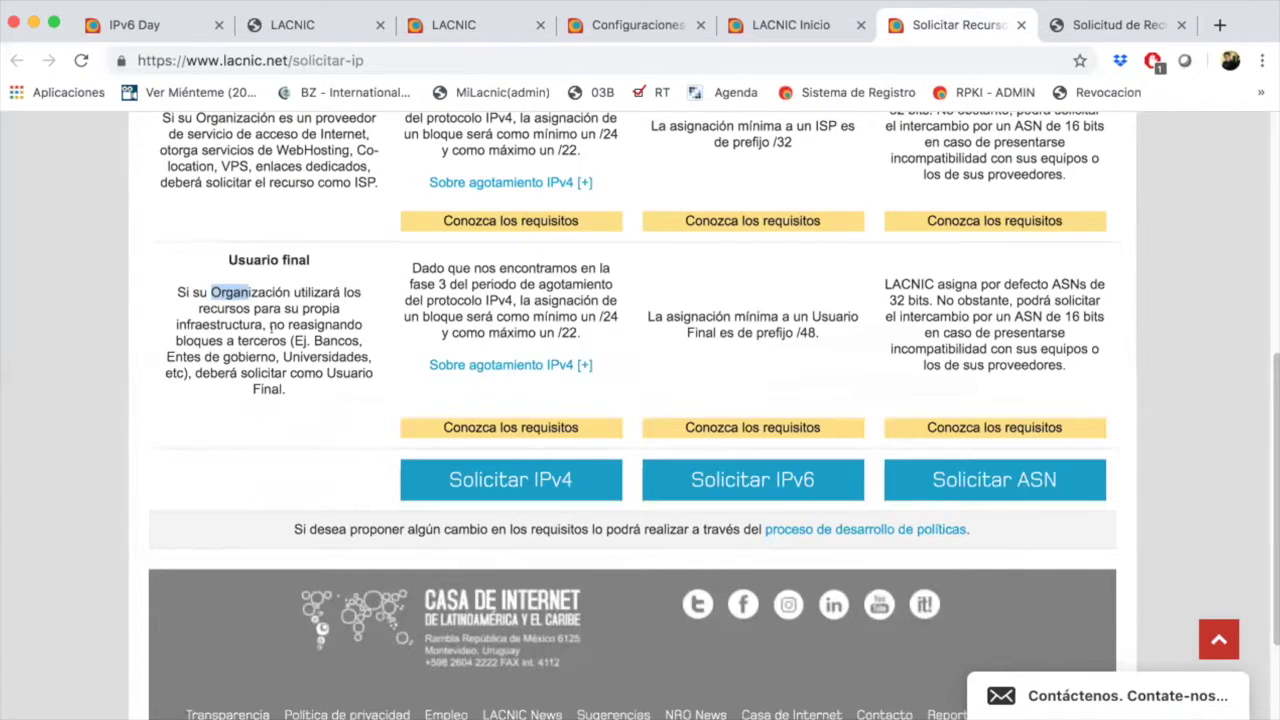
pyautogui.scroll(5, 430, 140)
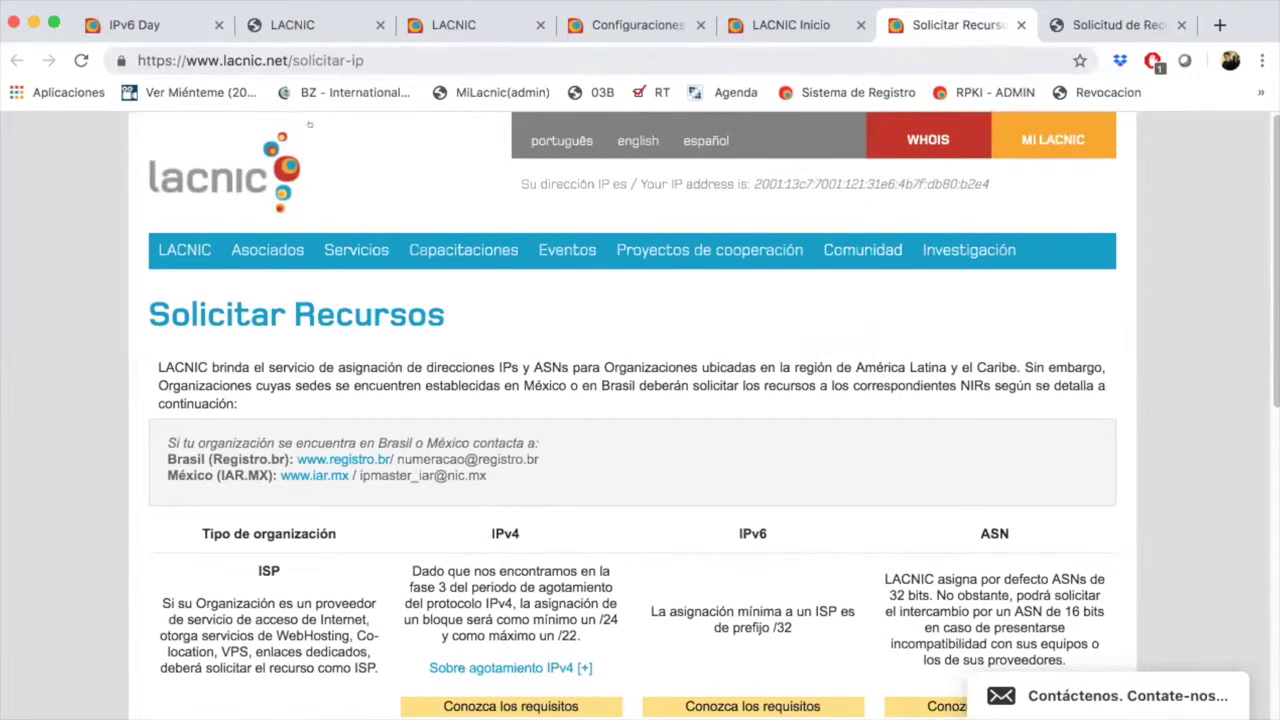
pyautogui.moveTo(341, 233)
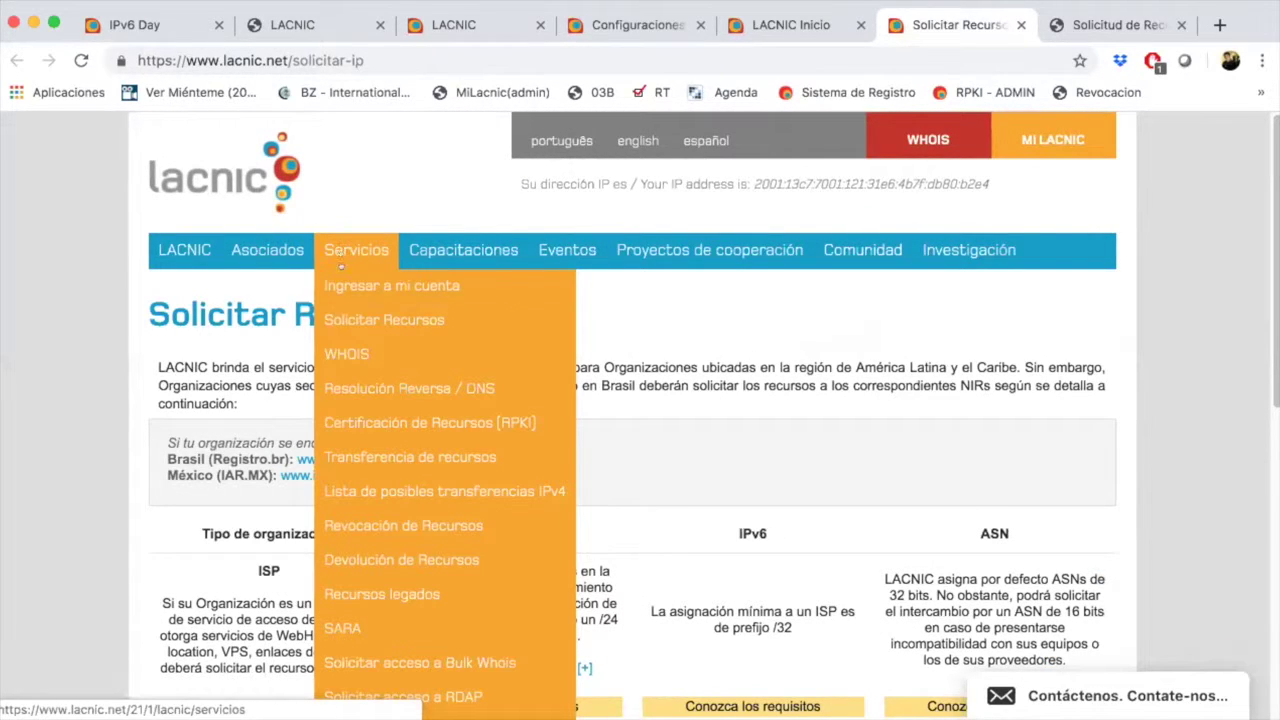
pyautogui.click(372, 384)
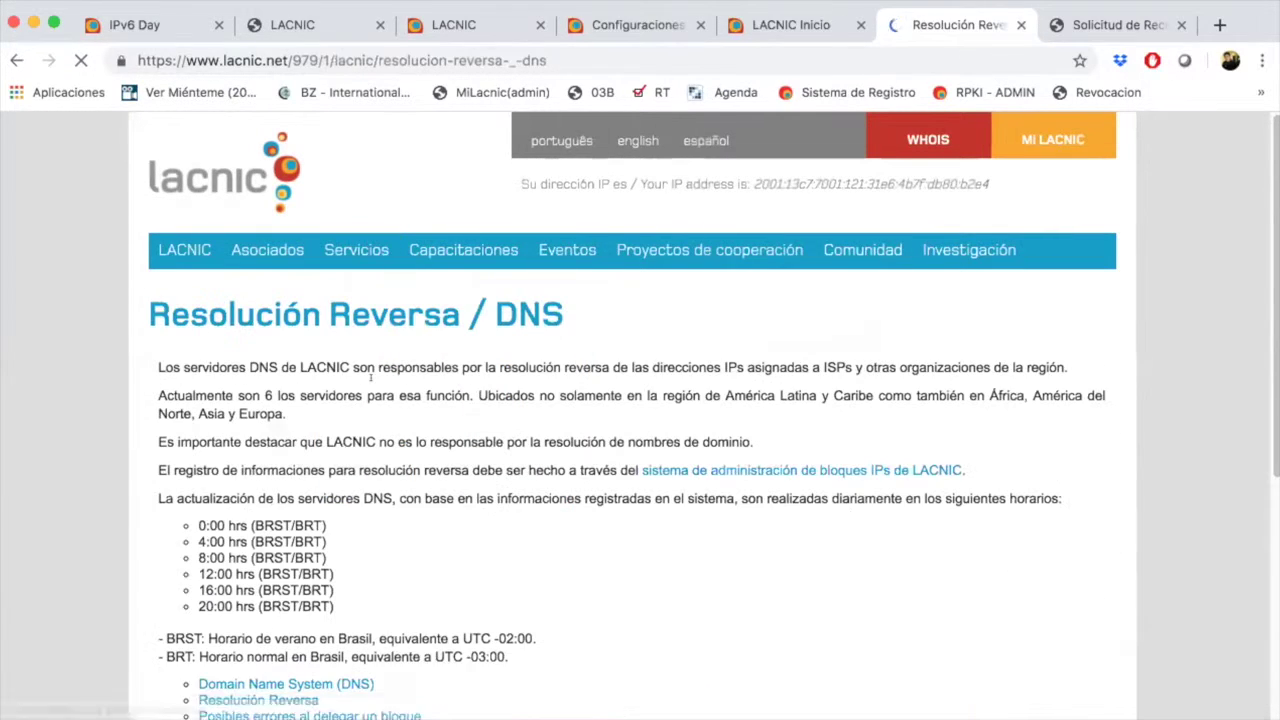
pyautogui.scroll(-3, 271, 459)
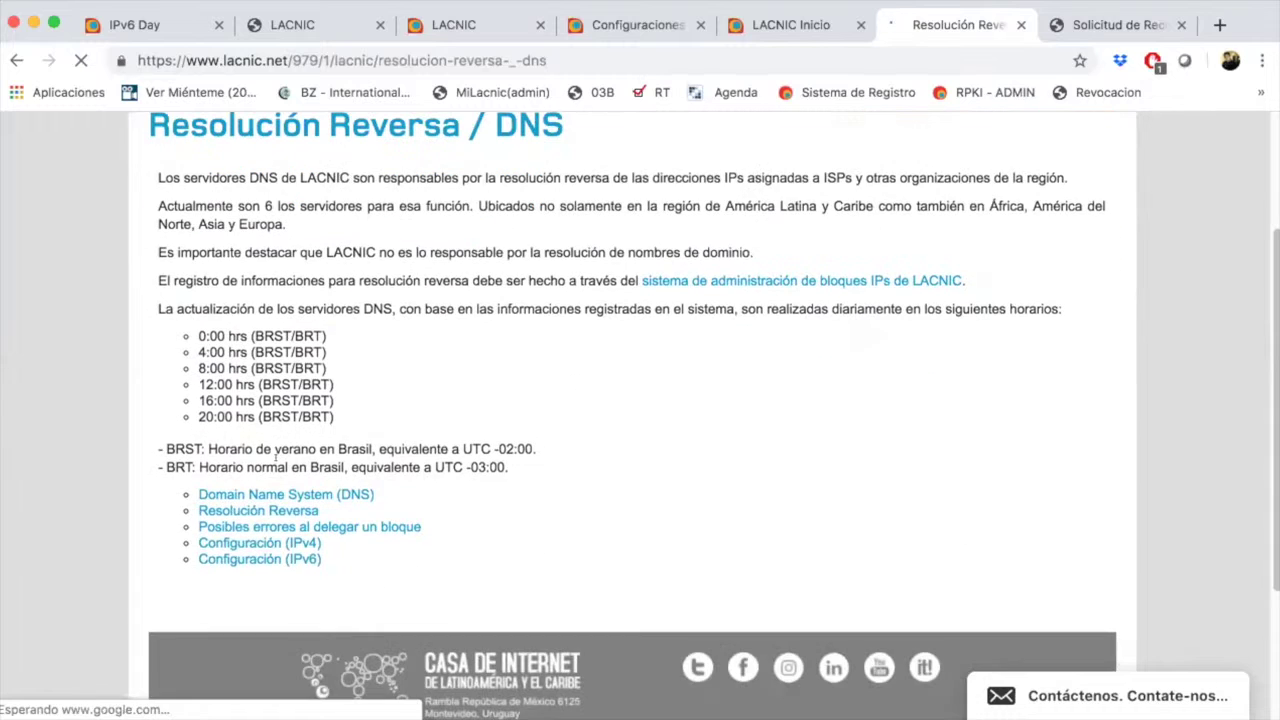
pyautogui.click(243, 560)
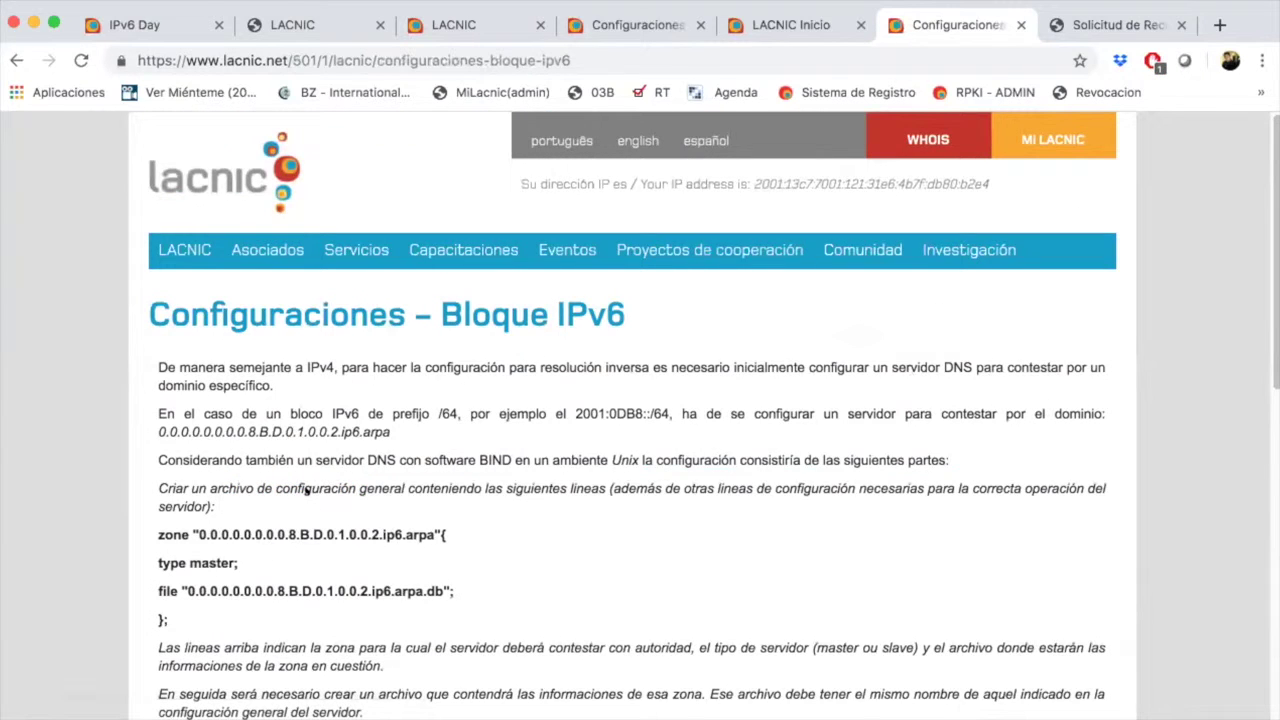
pyautogui.scroll(-2, 306, 488)
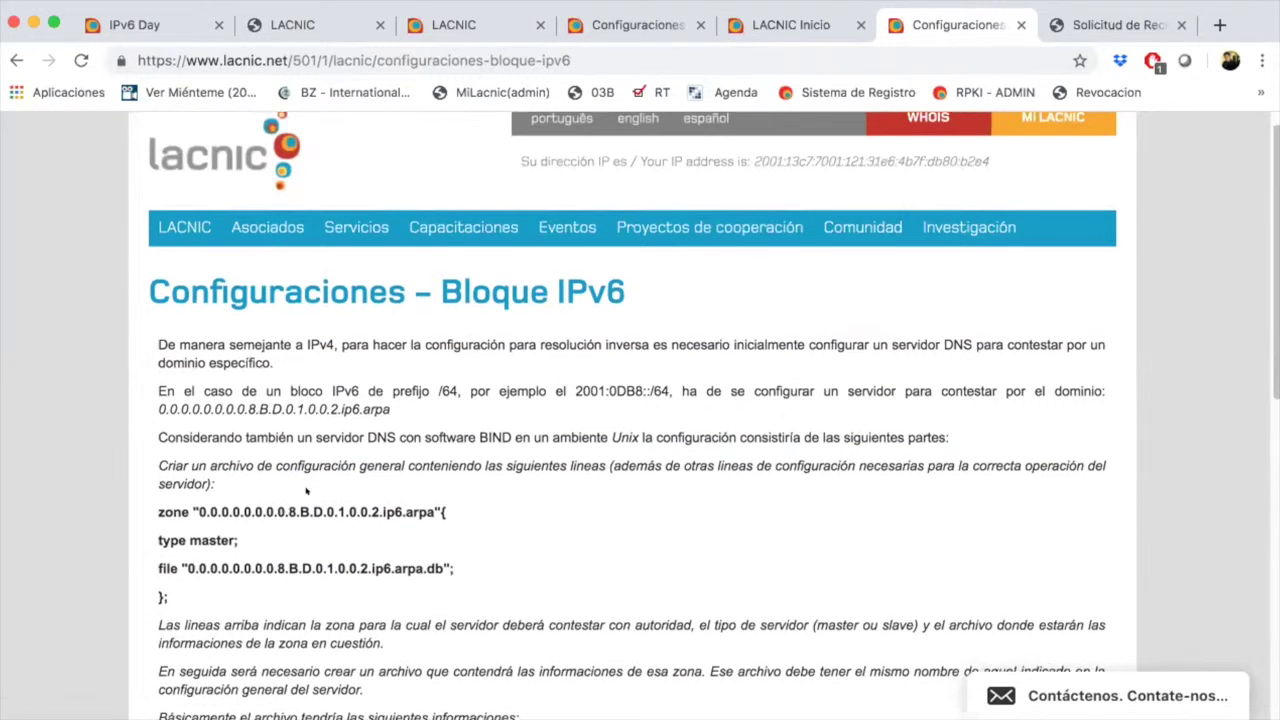
pyautogui.scroll(-3, 306, 488)
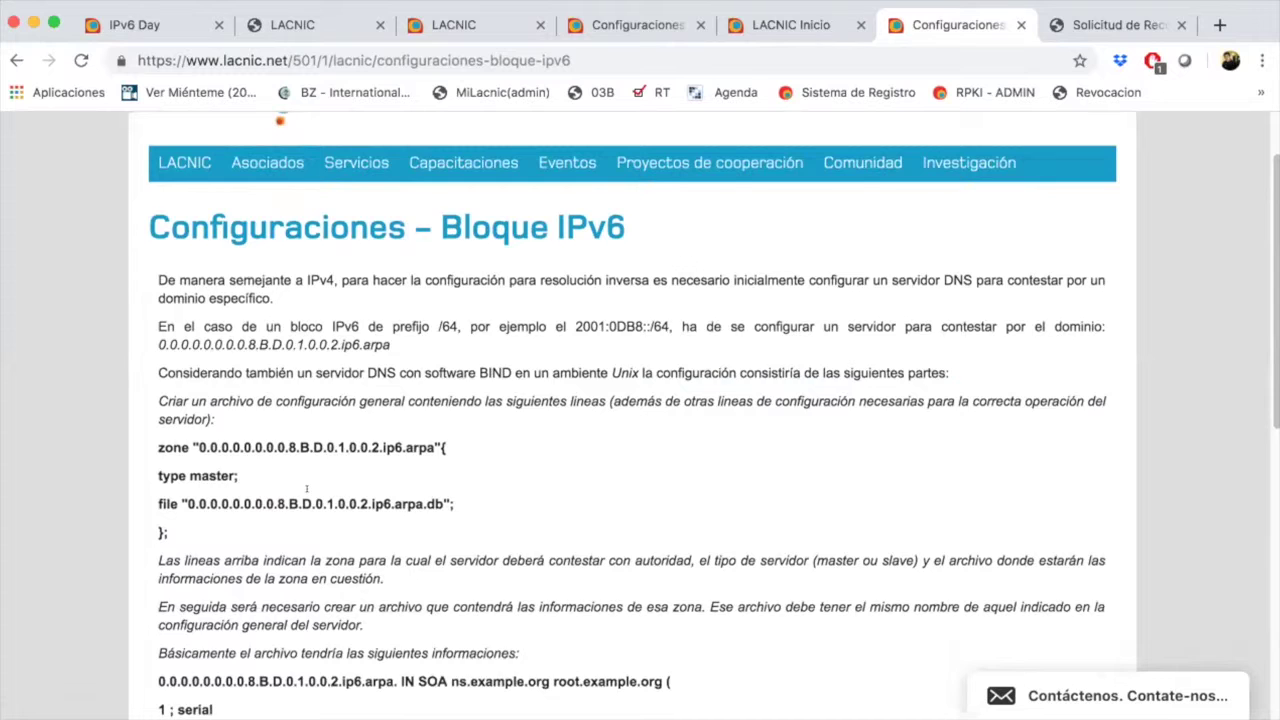
pyautogui.scroll(-3, 306, 488)
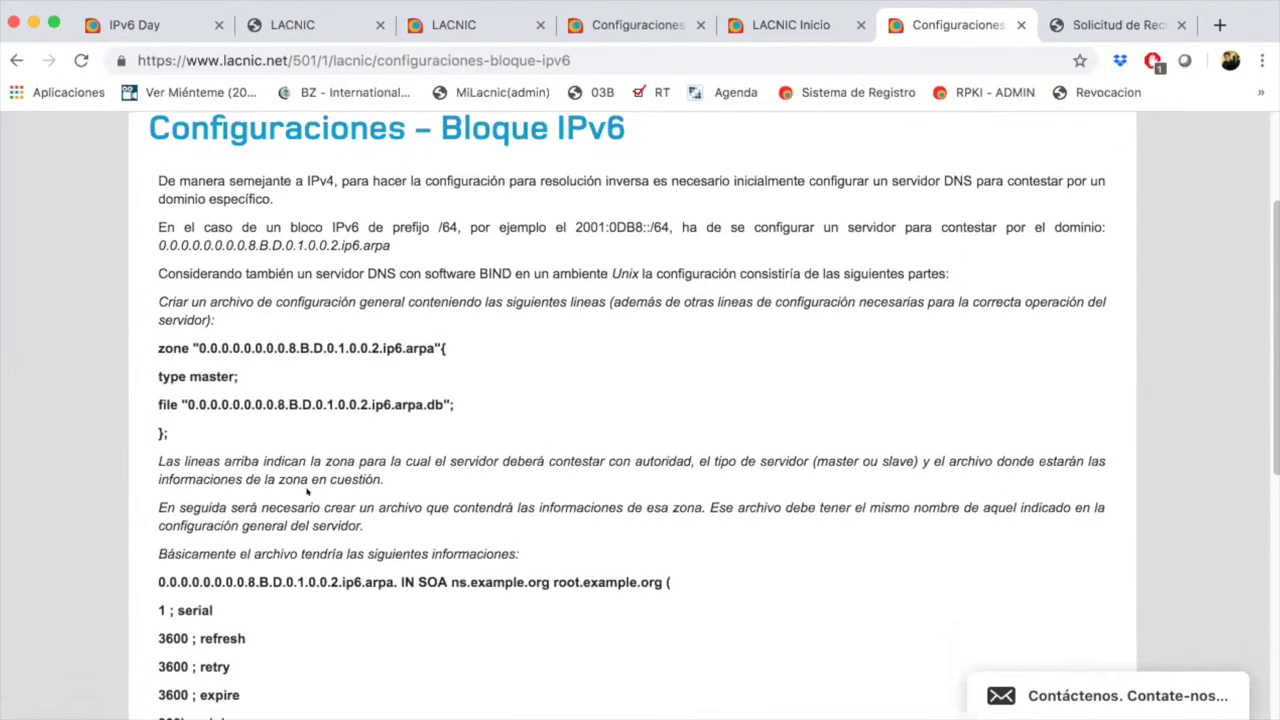
pyautogui.scroll(-3, 306, 488)
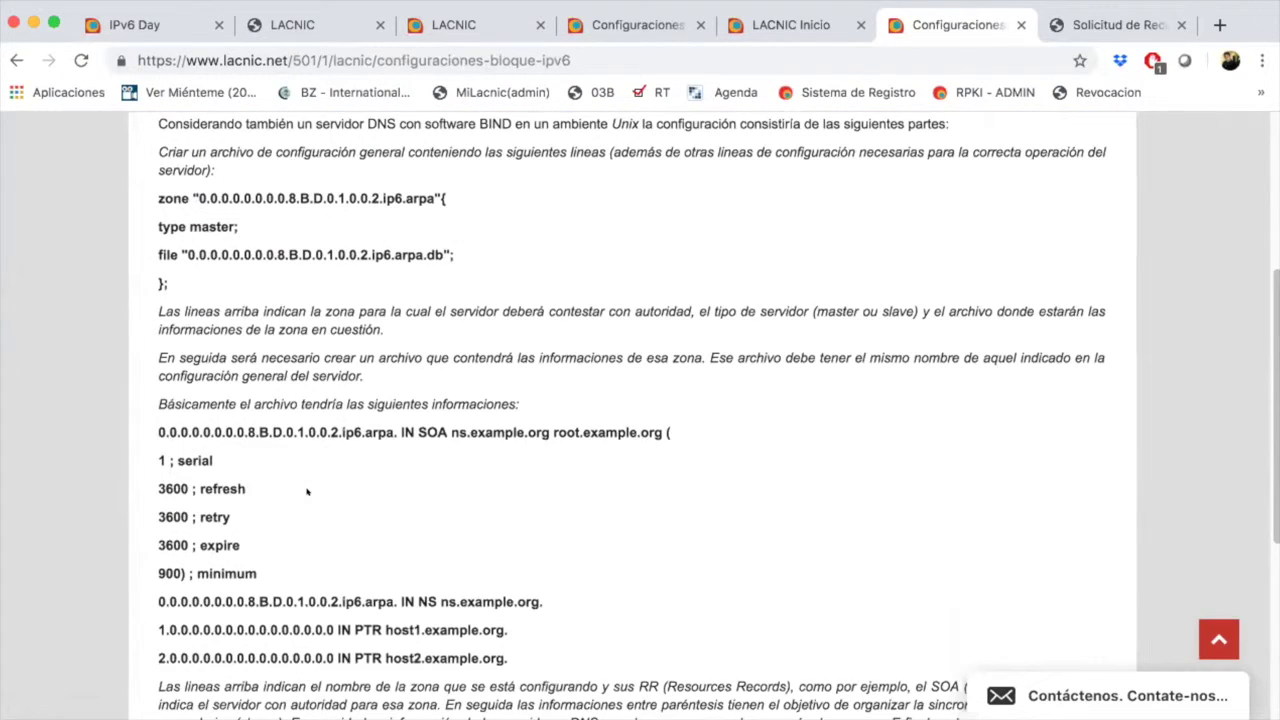
pyautogui.scroll(-1, 310, 490)
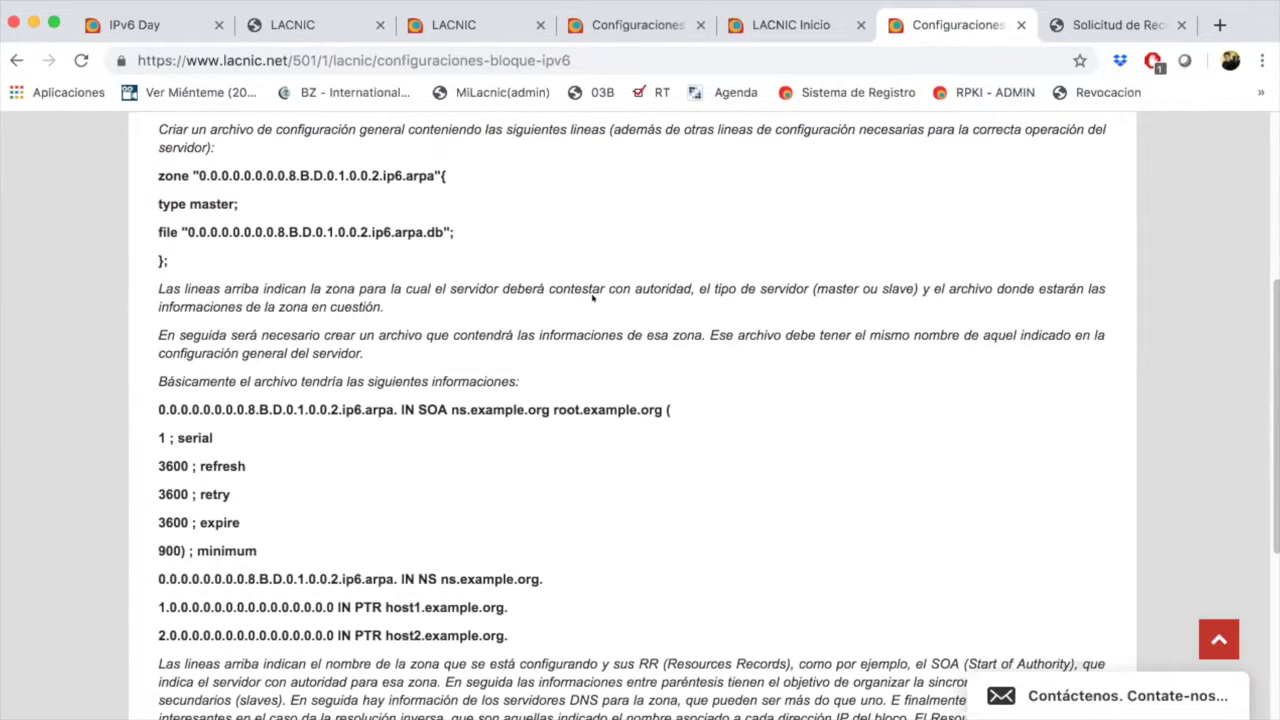
# Return to the Mi LACNIC resources and open the IPv6 block 2801:1b8::/44 from the IP LACNIC list
pyautogui.click(794, 20)
pyautogui.click(481, 20)
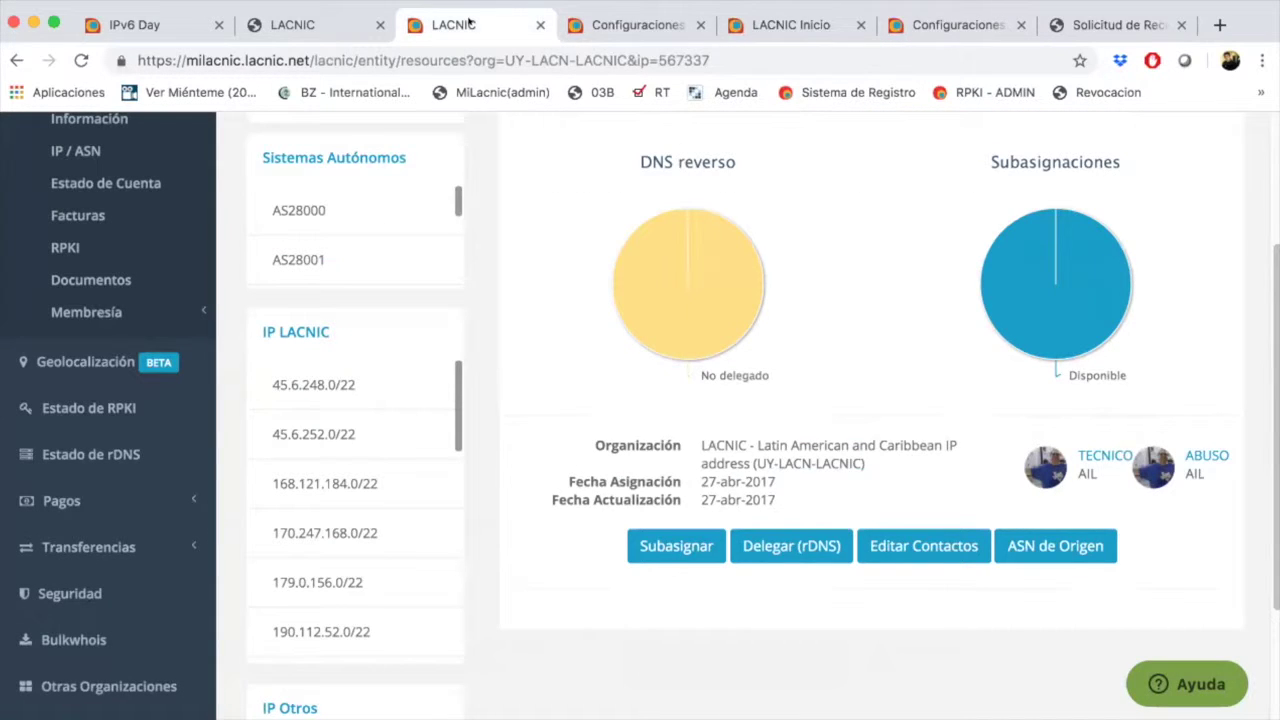
pyautogui.scroll(-1, 398, 490)
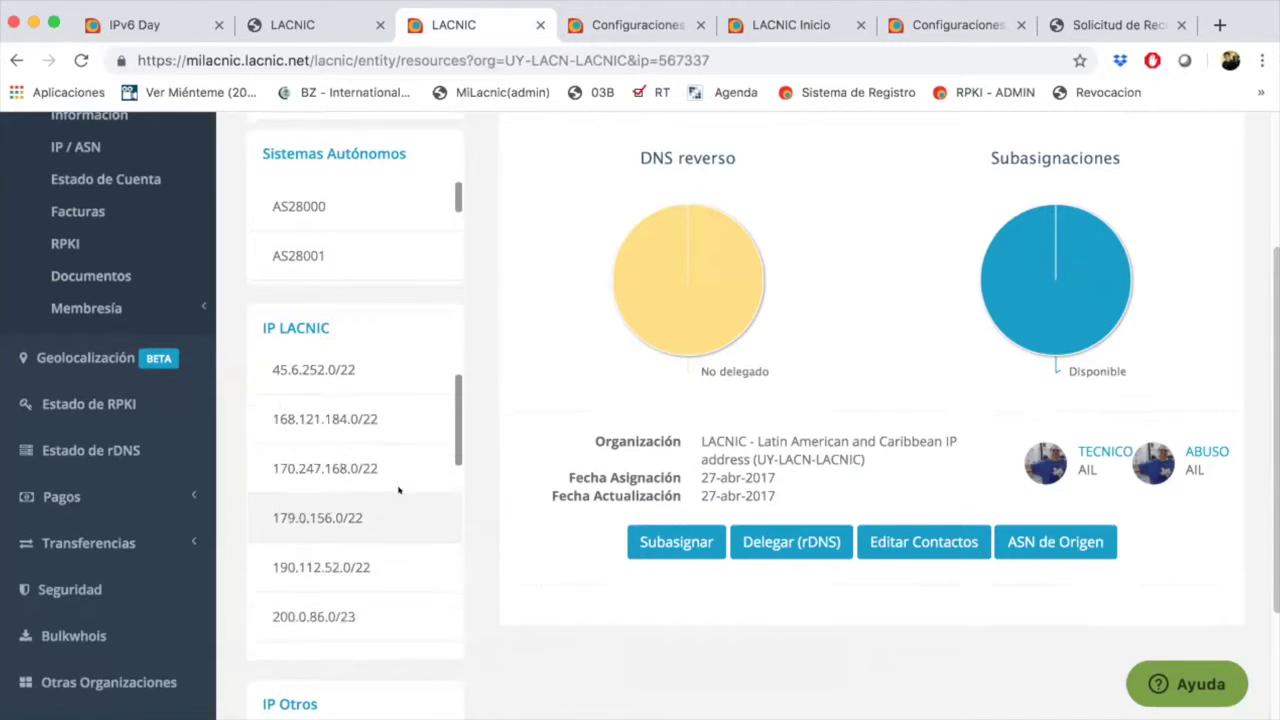
pyautogui.scroll(-5, 398, 490)
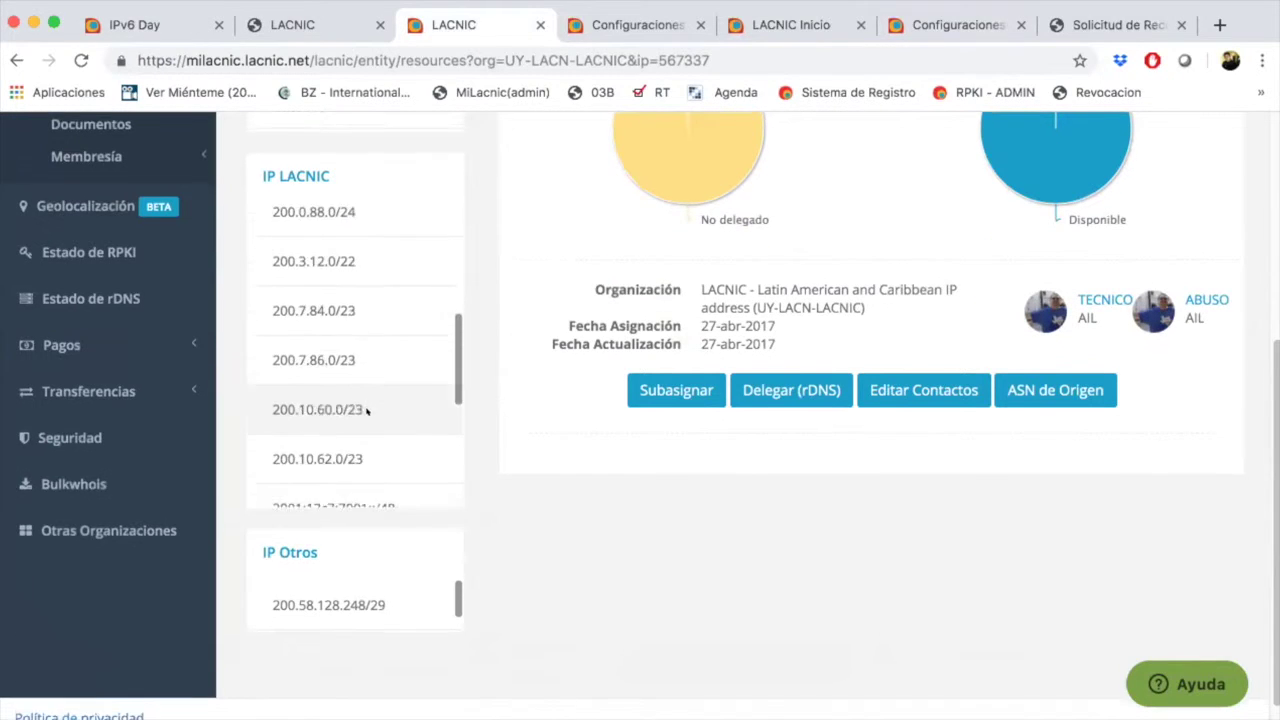
pyautogui.scroll(-5, 366, 410)
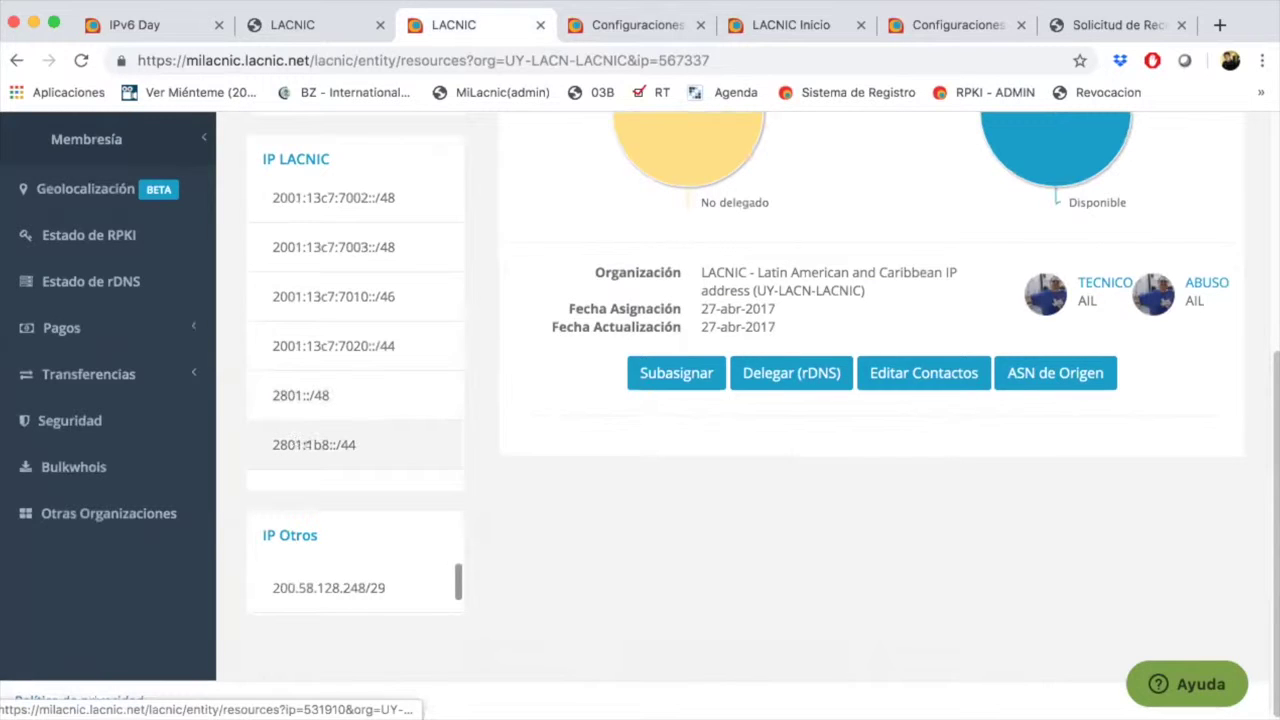
pyautogui.click(313, 444)
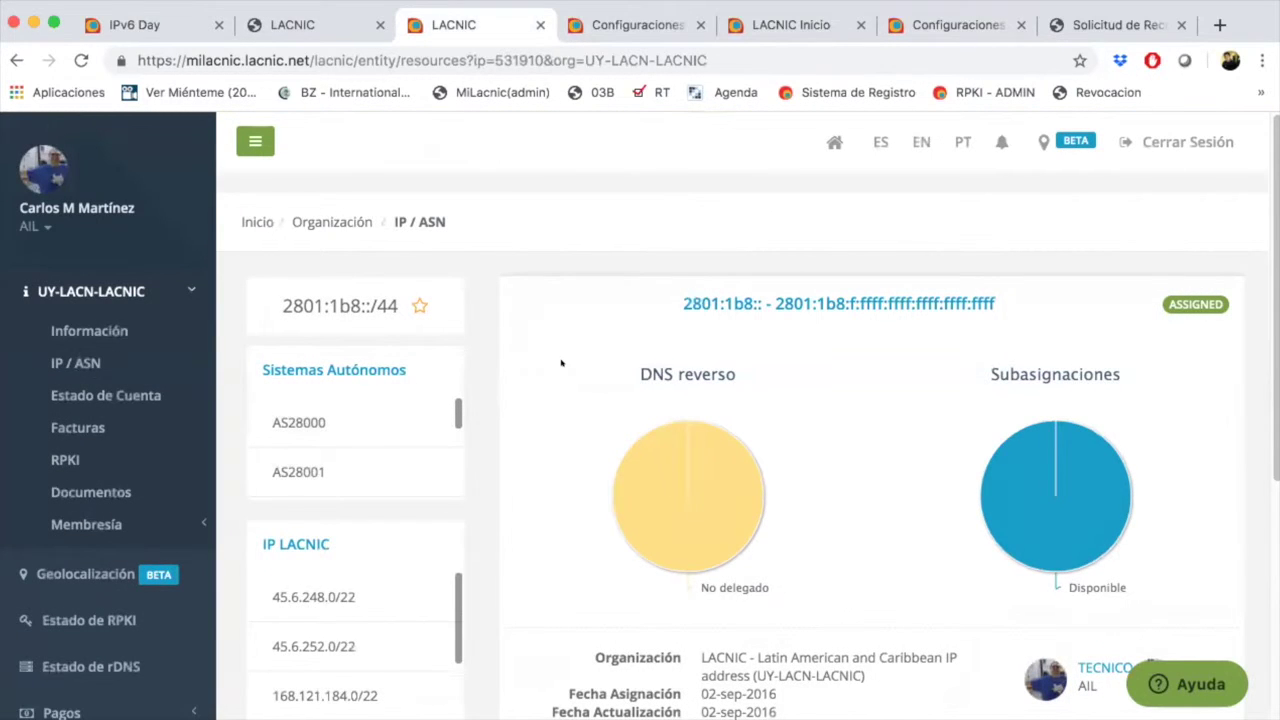
# Check the block's DNS reverso chart and open the new rDNS delegation form for 2801:1b8::/44
pyautogui.scroll(-1, 562, 363)
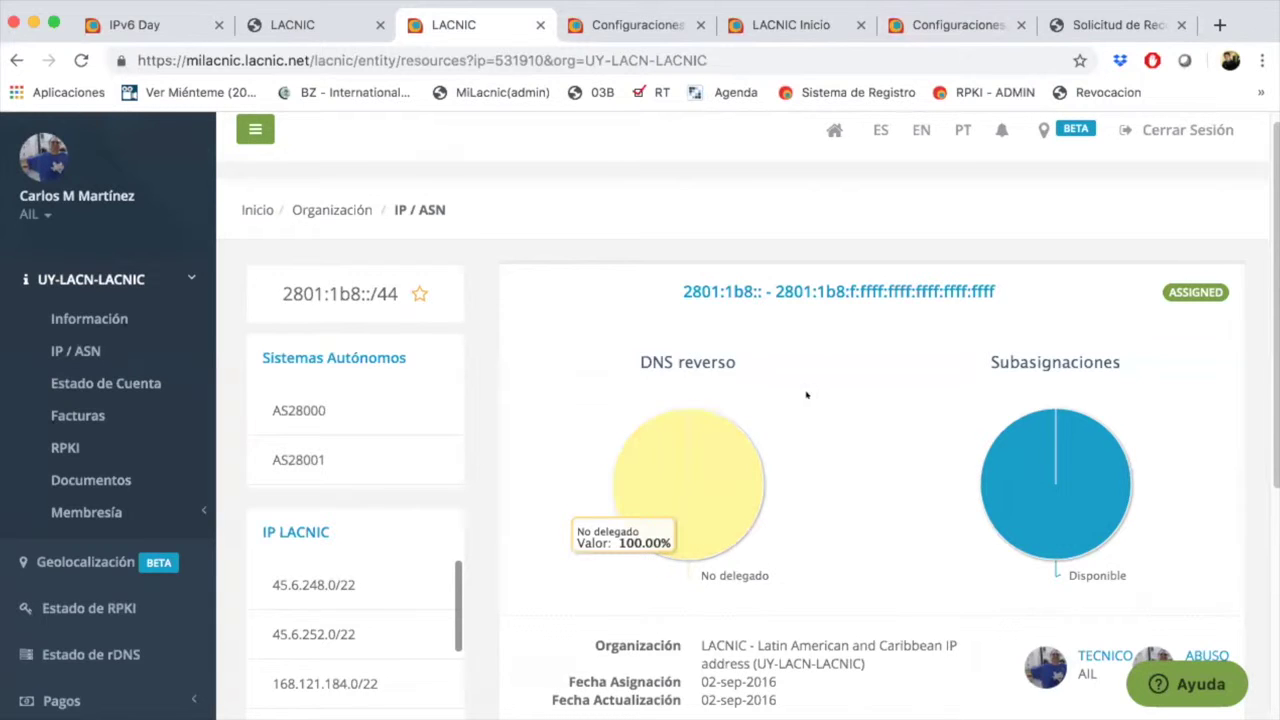
pyautogui.scroll(-2, 806, 395)
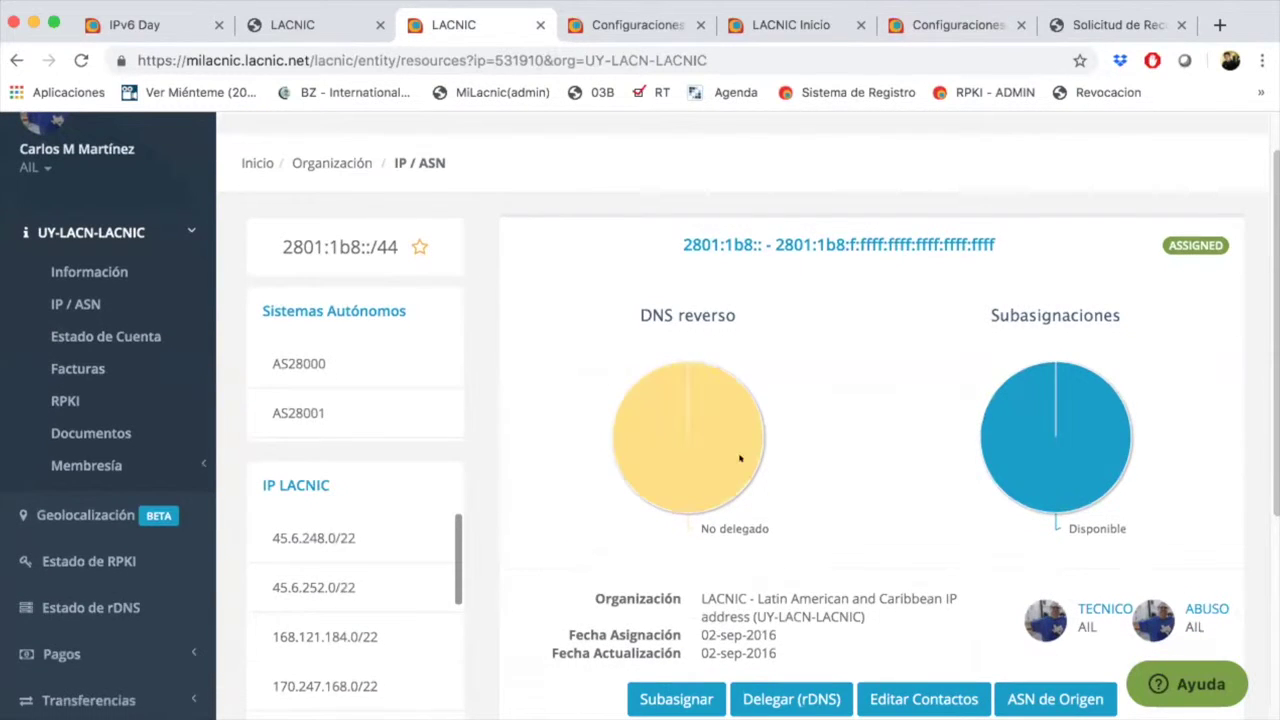
pyautogui.moveTo(712, 471)
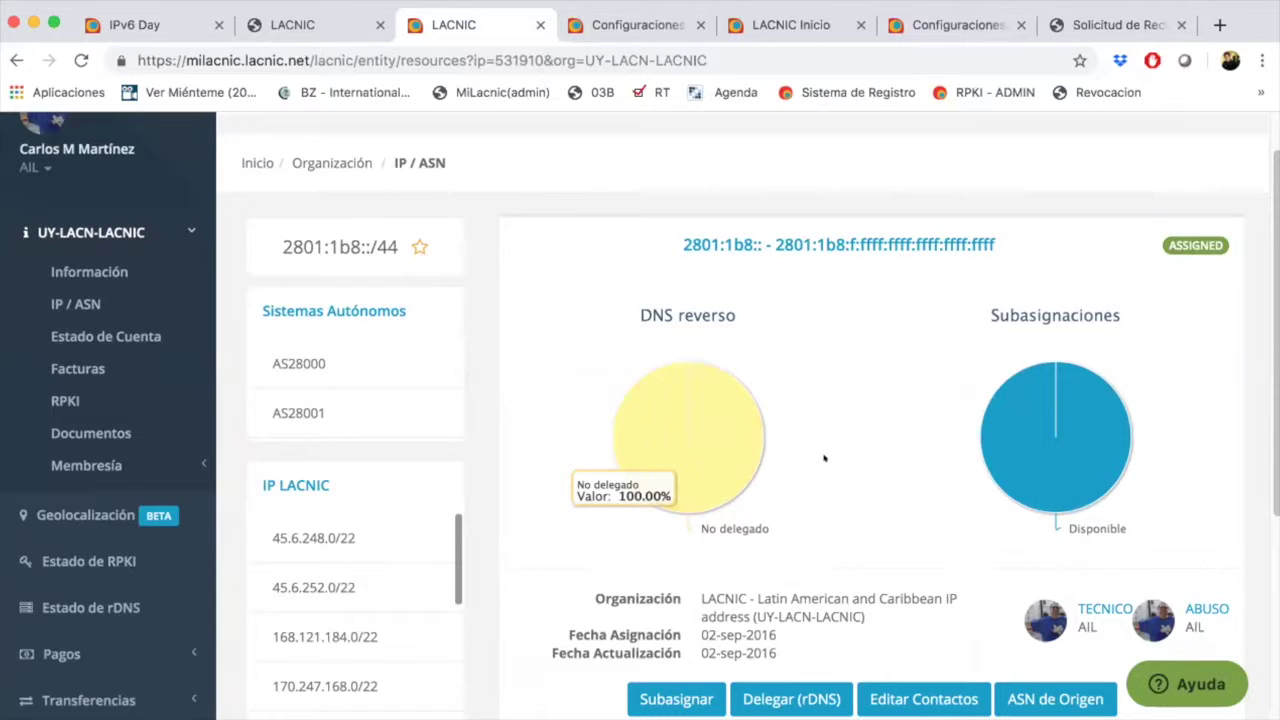
pyautogui.scroll(-2, 830, 458)
pyautogui.scroll(-2, 840, 432)
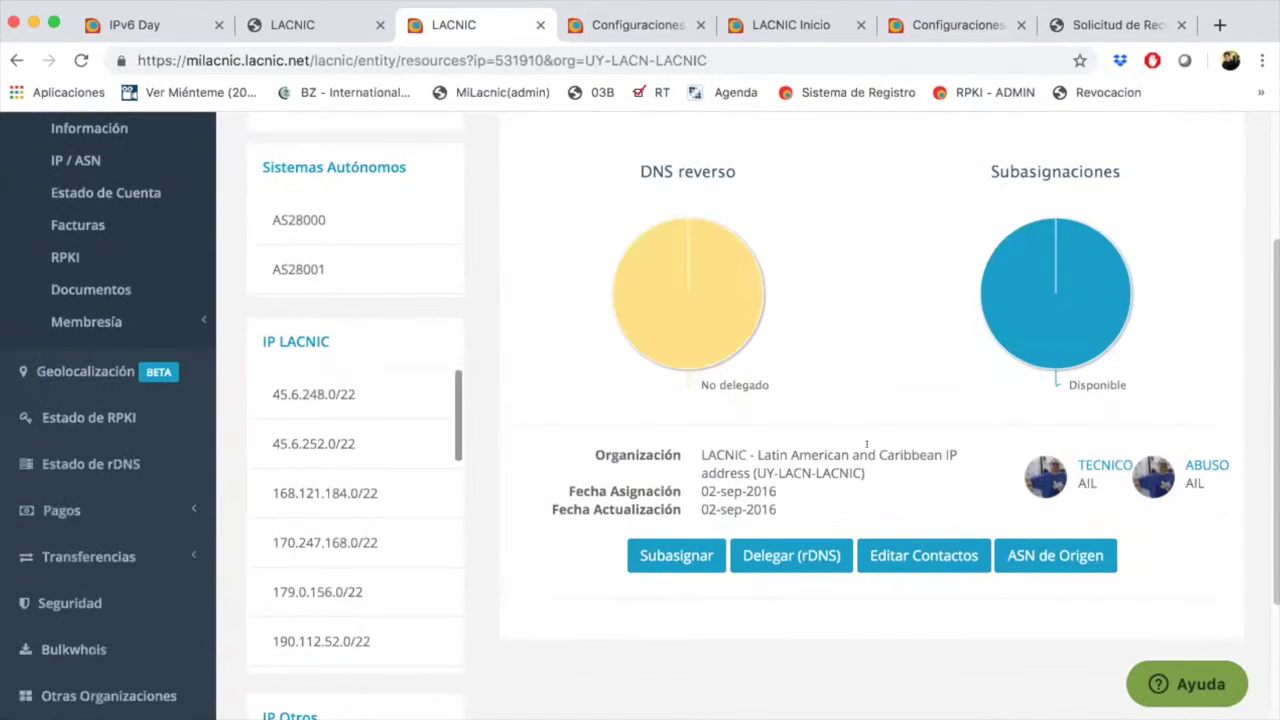
pyautogui.scroll(-1, 855, 361)
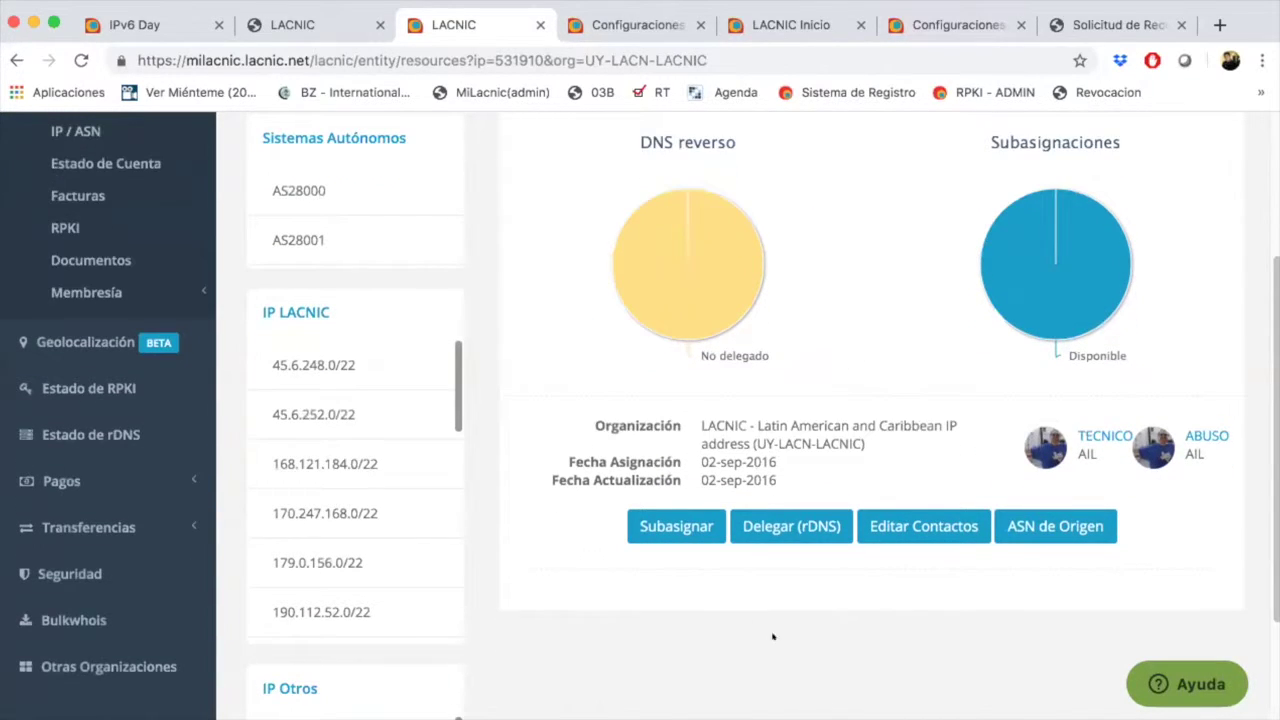
pyautogui.click(777, 527)
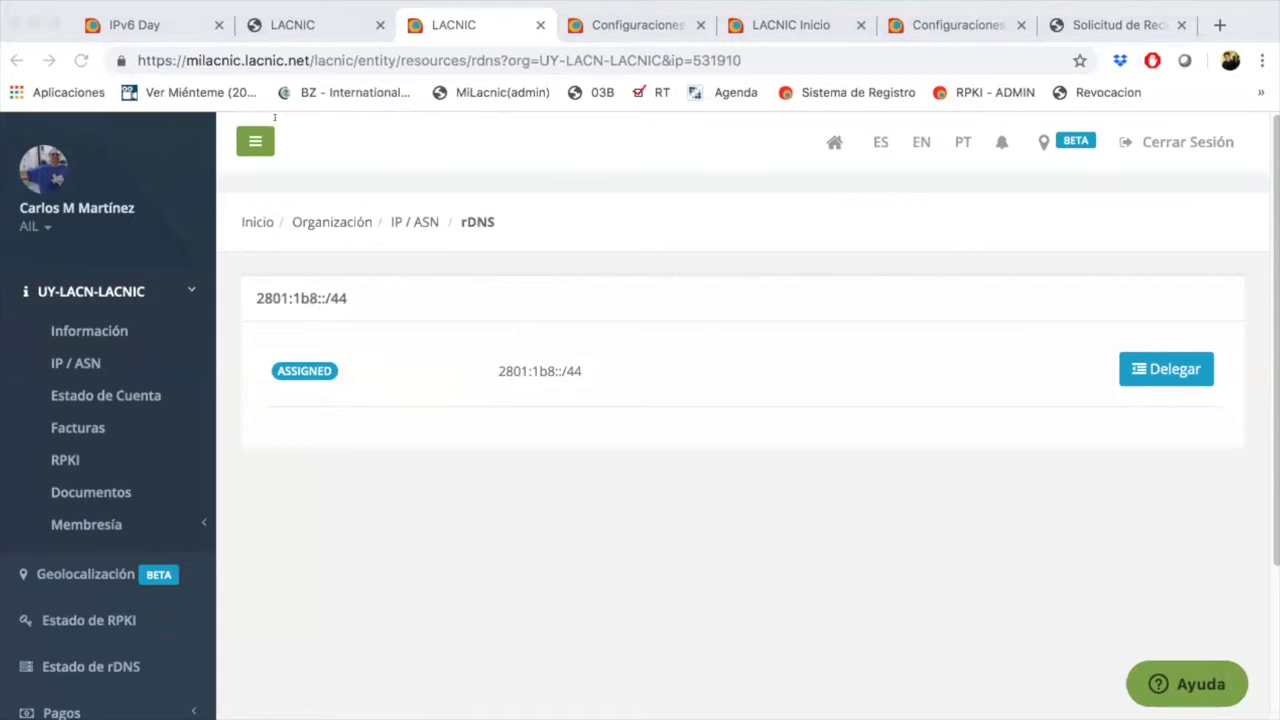
pyautogui.click(467, 565)
pyautogui.click(1163, 370)
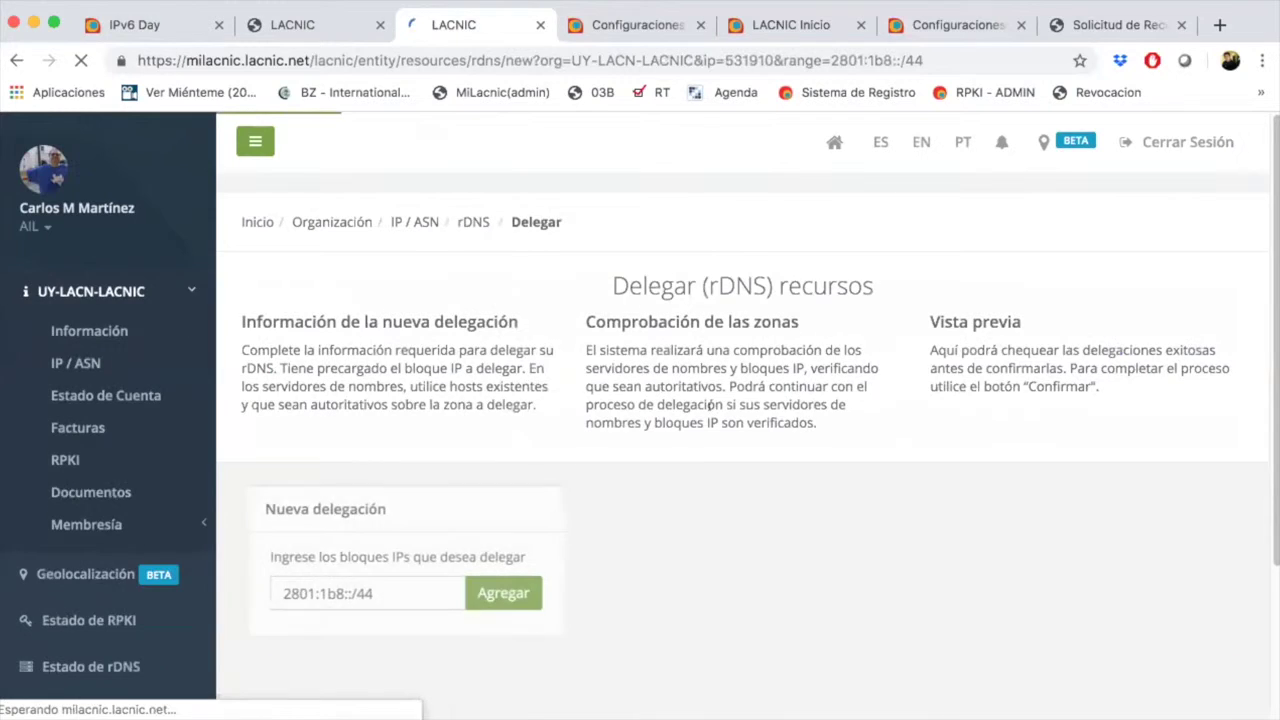
# Add the block 2801:1b8::/44 to the new delegation
pyautogui.scroll(-1, 716, 380)
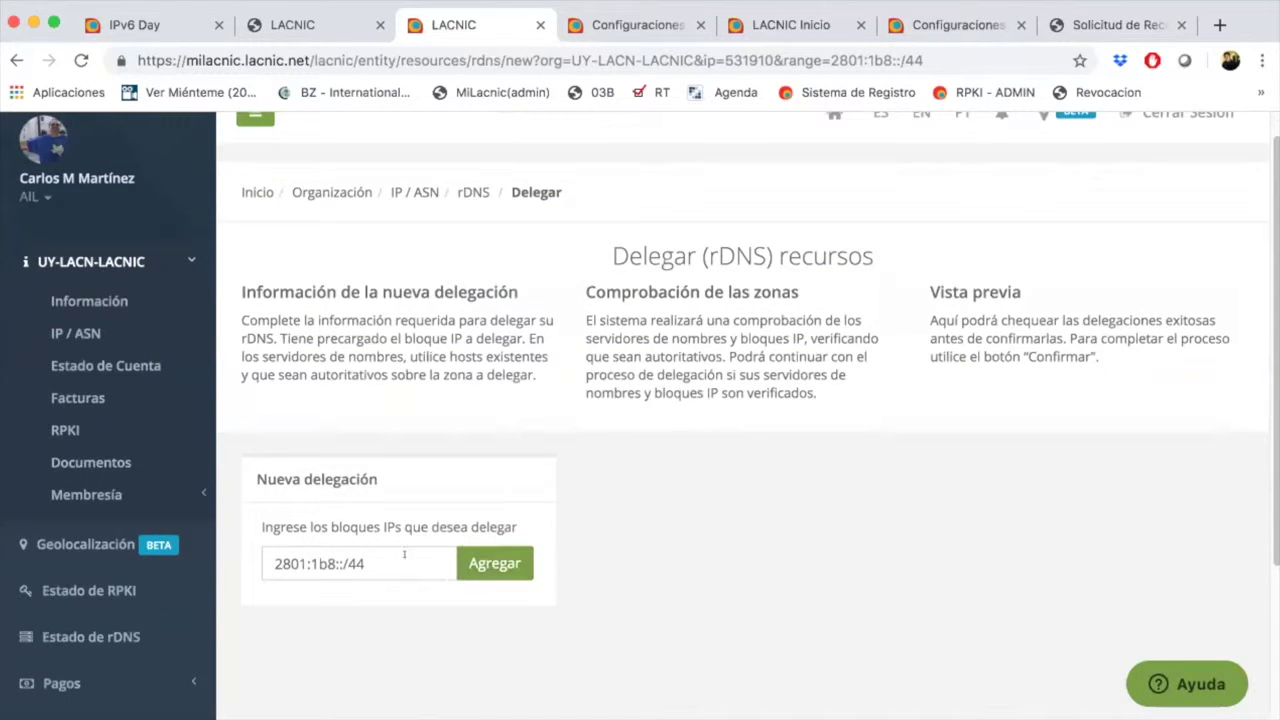
pyautogui.scroll(-1, 641, 509)
pyautogui.click(403, 535)
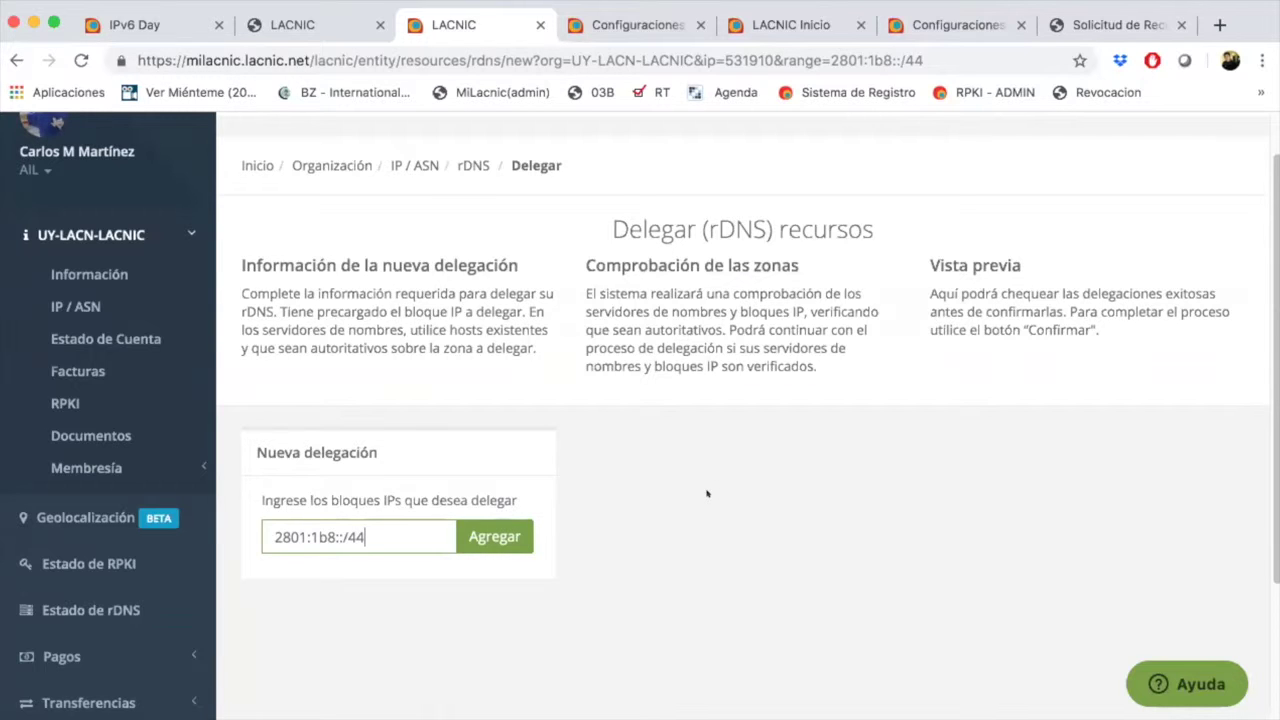
pyautogui.scroll(1, 706, 492)
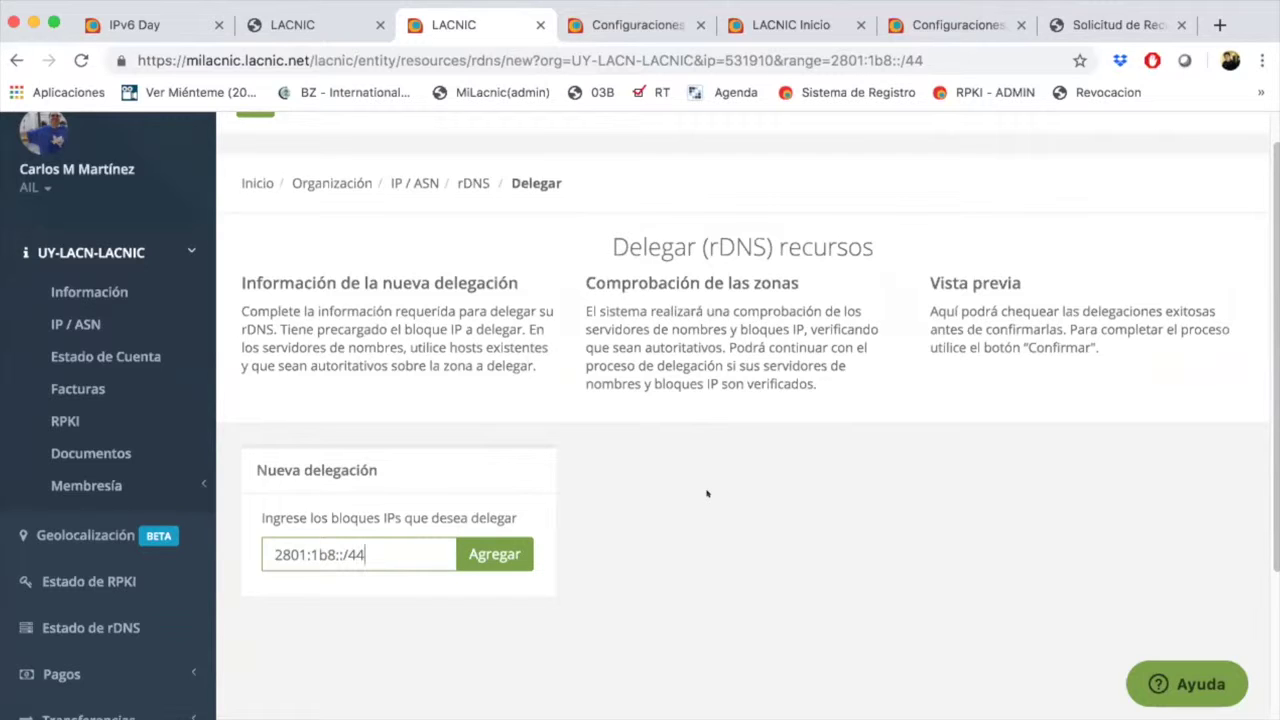
pyautogui.scroll(-1, 706, 493)
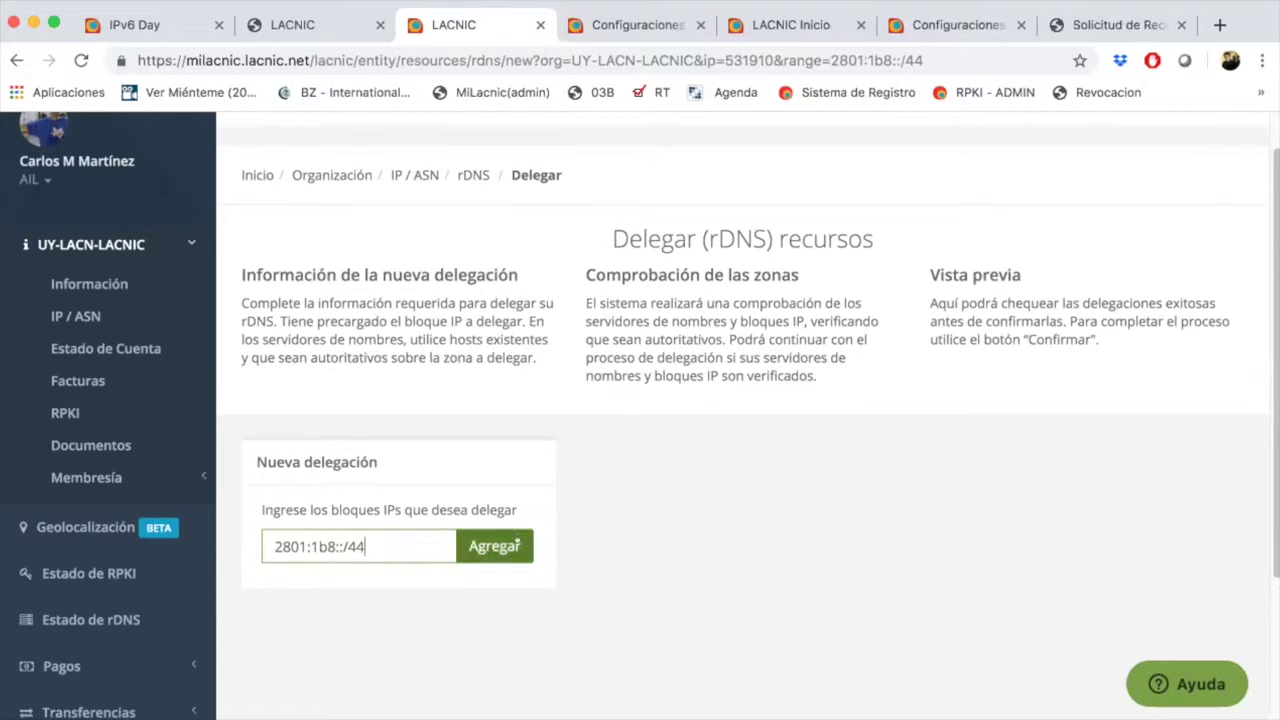
pyautogui.click(494, 546)
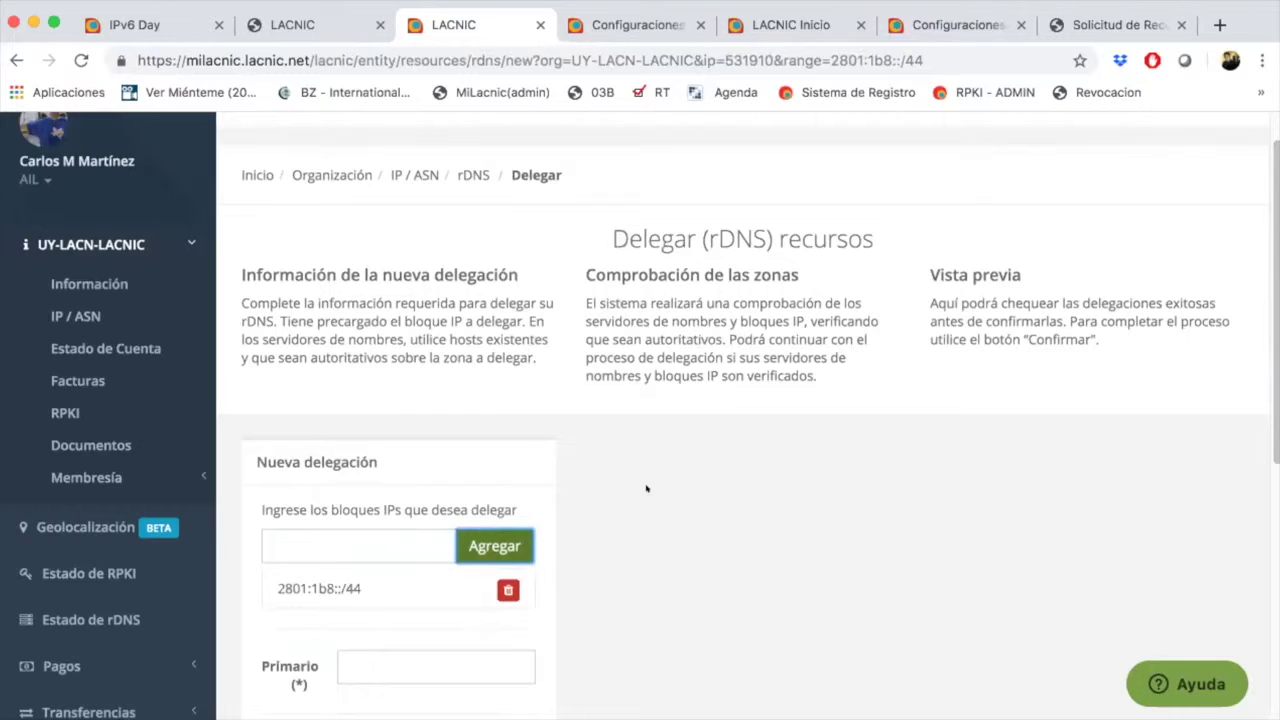
pyautogui.scroll(-3, 662, 471)
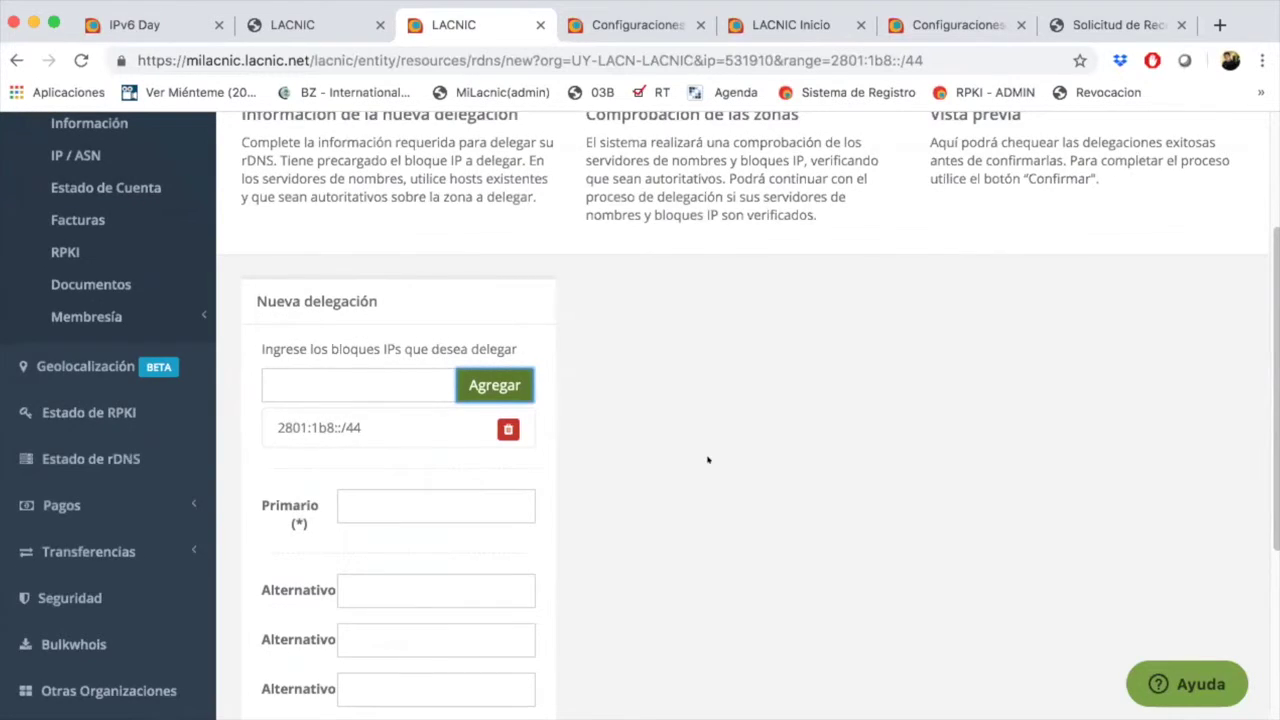
pyautogui.scroll(-3, 432, 411)
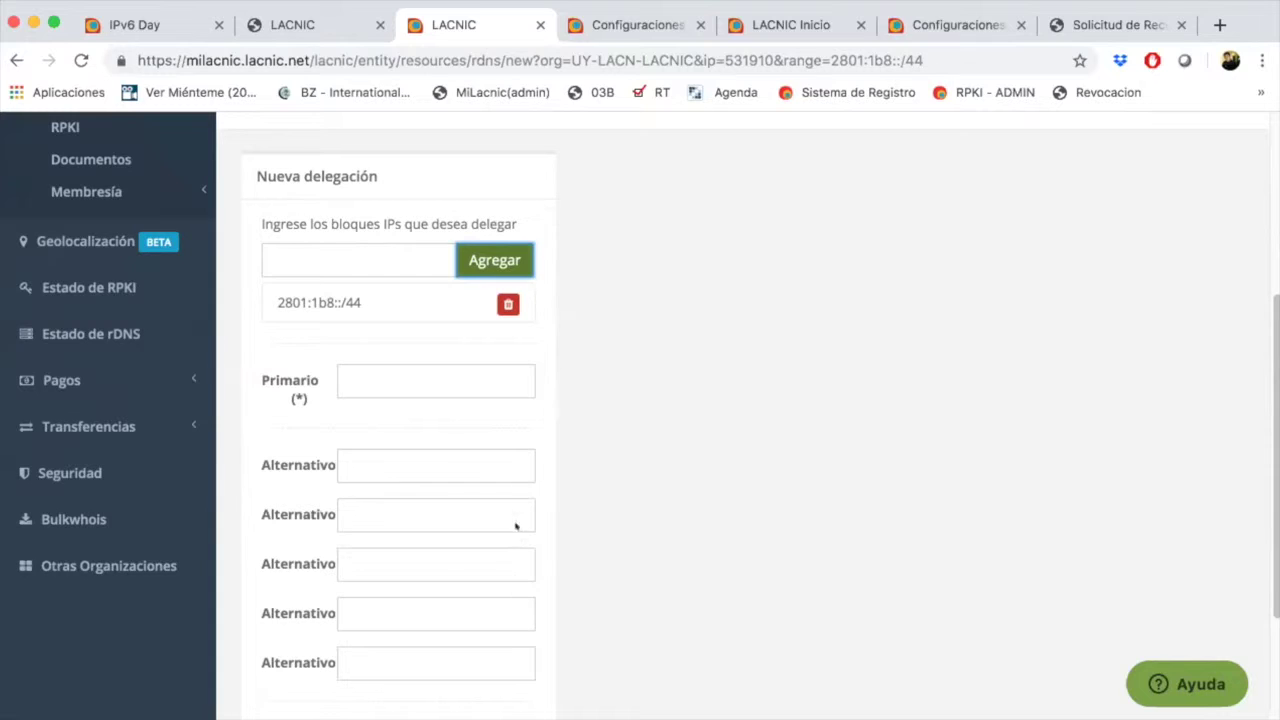
pyautogui.click(385, 377)
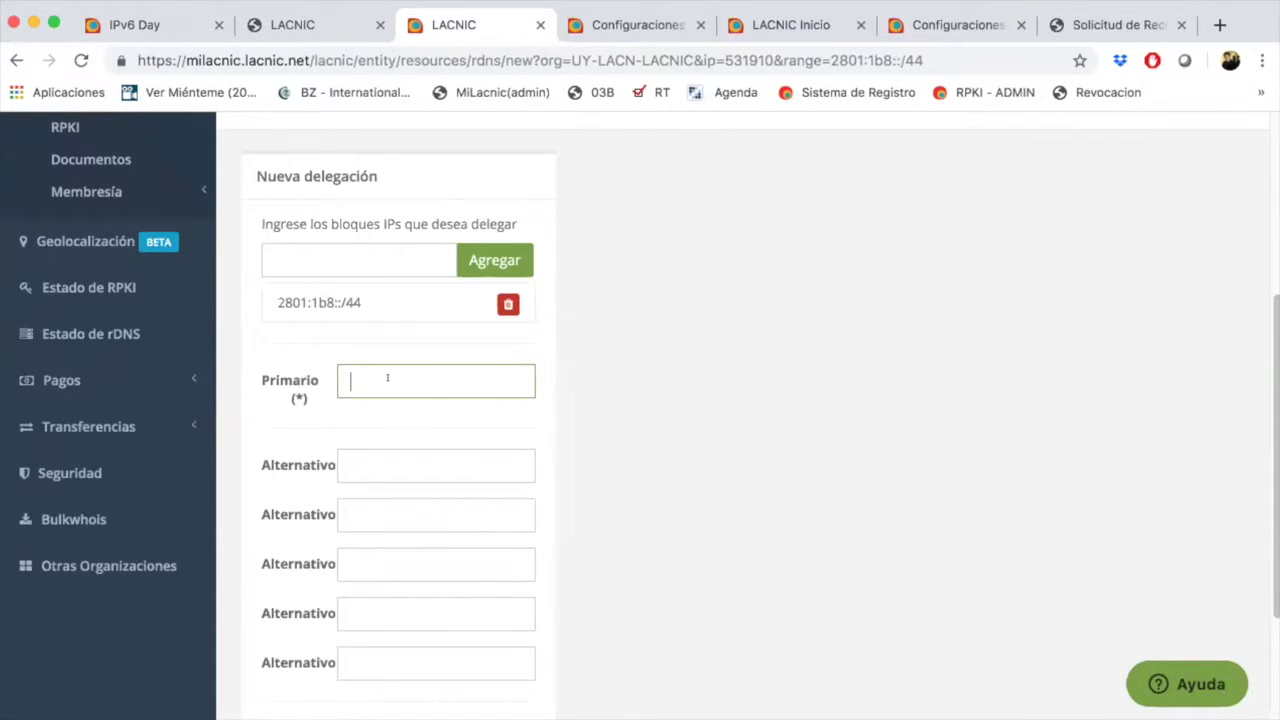
pyautogui.write('200.20')
pyautogui.press('BackSpace')
pyautogui.press('BackSpace')
pyautogui.press('BackSpace')
pyautogui.press('BackSpace')
pyautogui.press('BackSpace')
pyautogui.press('BackSpace')
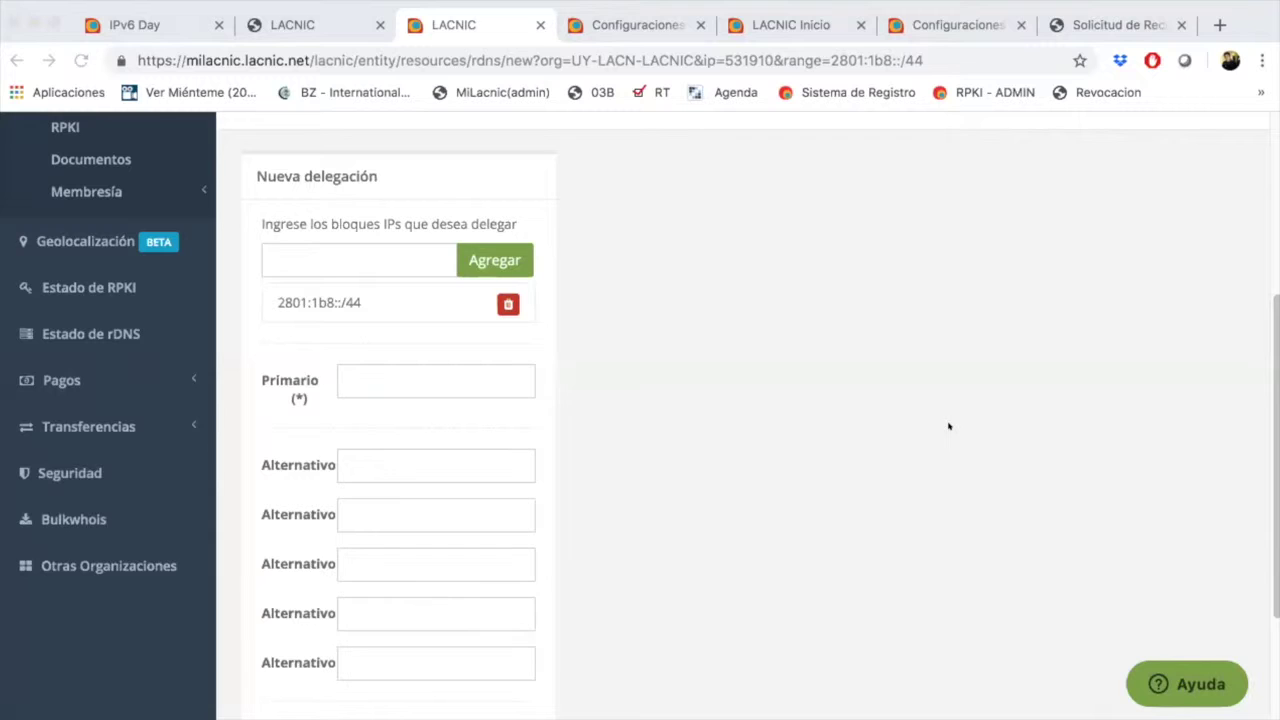
# Enter NS1.LACNIC.NET.UY as the primary name server and NS2.LACNIC.NET.UY as the first alternative name server
pyautogui.write('NS1.LACNIC.NET.UY')
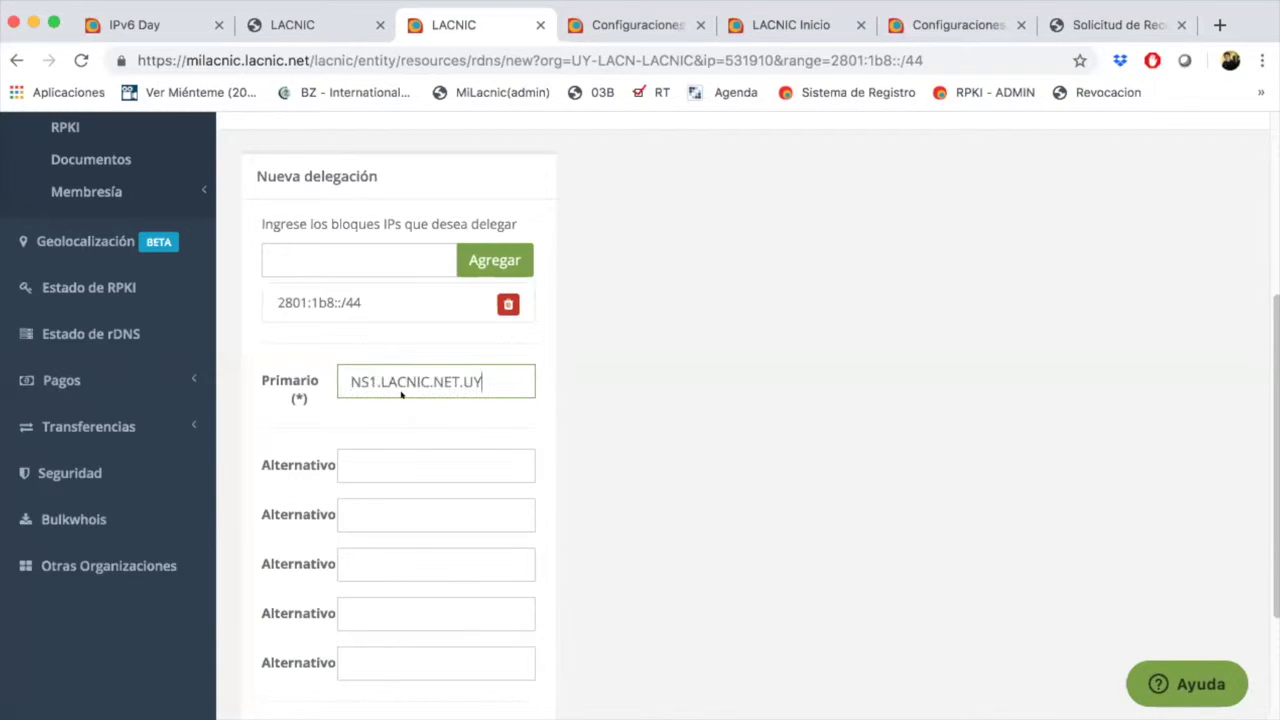
pyautogui.press('super+Tab')
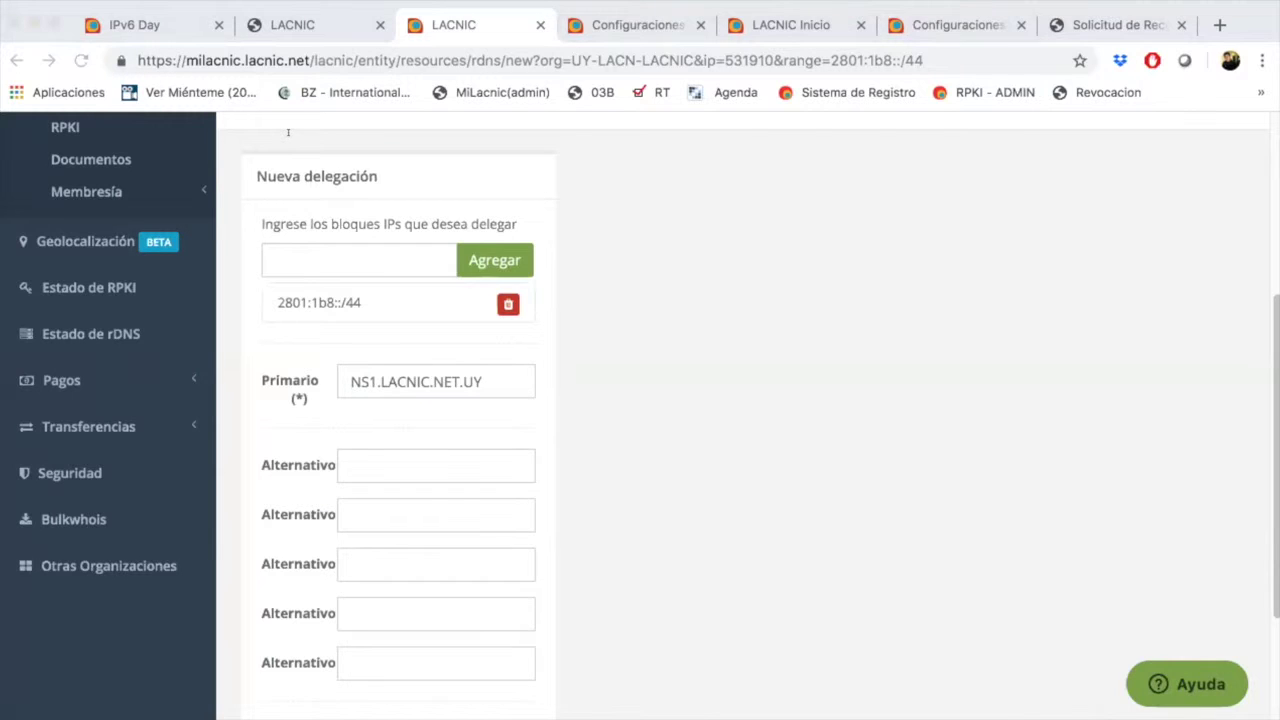
pyautogui.press('super+Tab')
pyautogui.click(399, 465)
pyautogui.write('NS2.LACNIC.NET.UY')
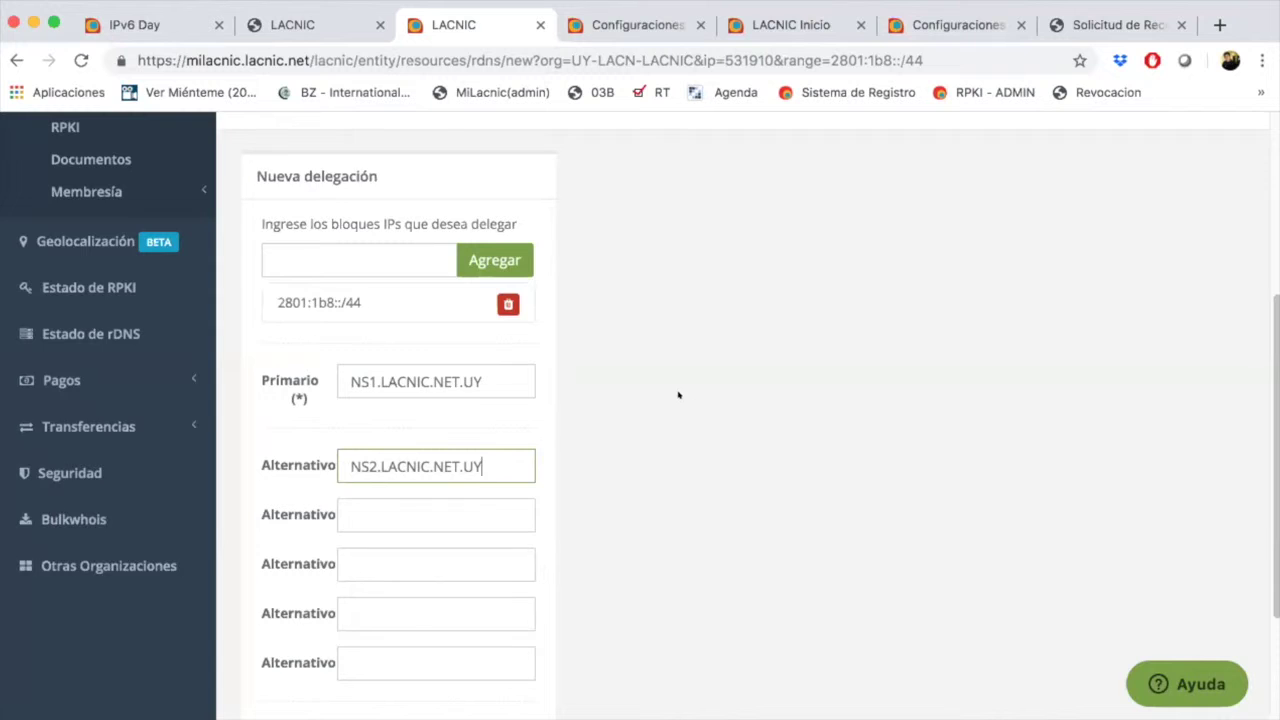
# Submit the new delegation for the zone check and review the dig results for both name servers
pyautogui.scroll(-4, 678, 395)
pyautogui.click(502, 556)
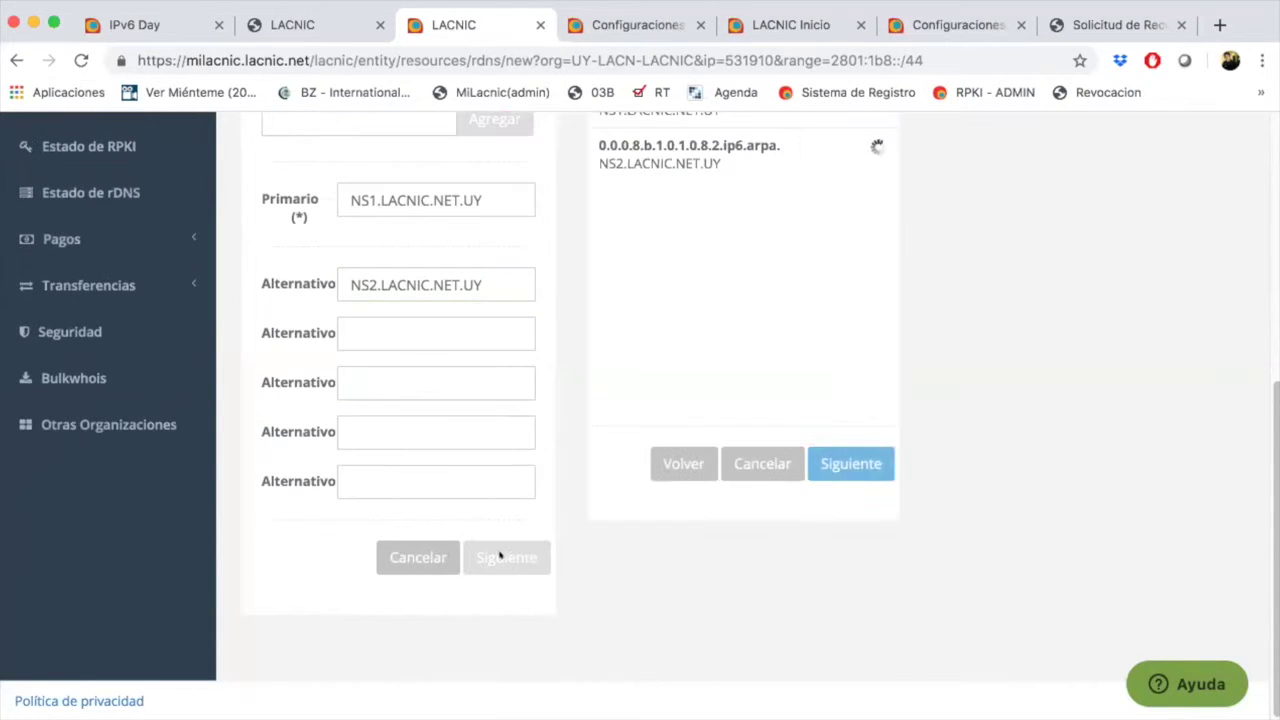
pyautogui.scroll(1, 1062, 395)
pyautogui.scroll(1, 1024, 359)
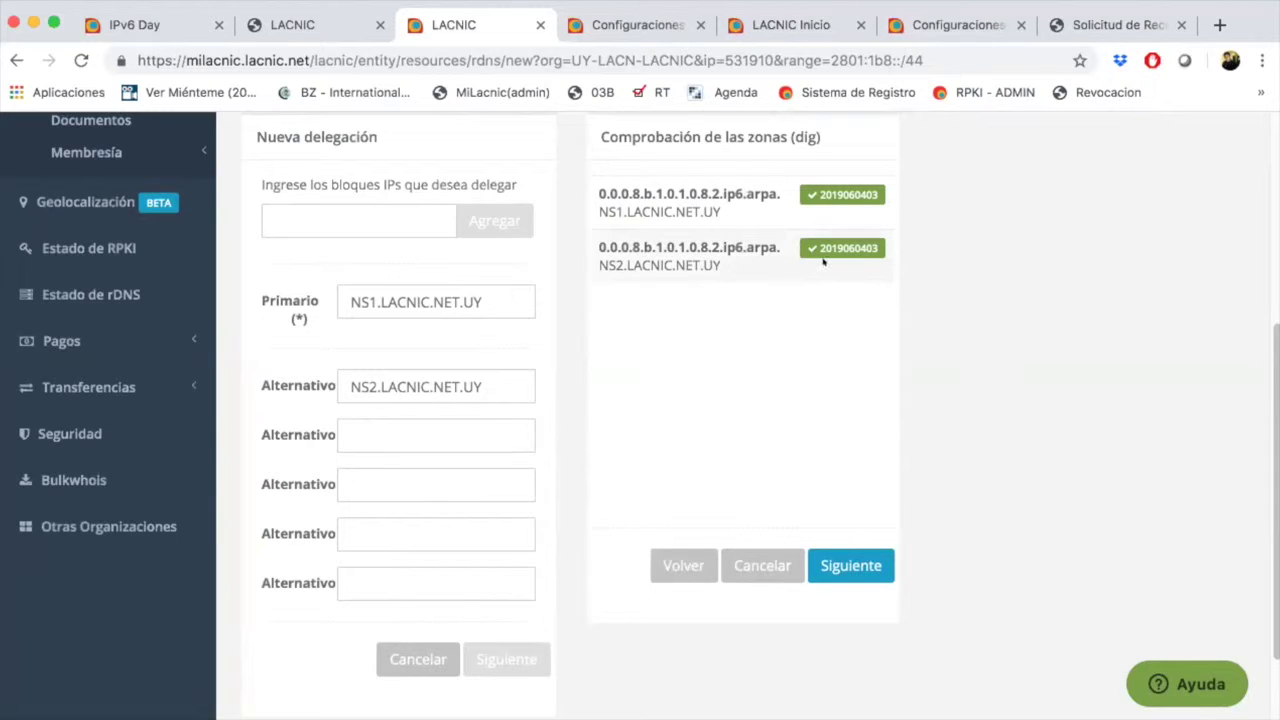
pyautogui.scroll(1, 821, 297)
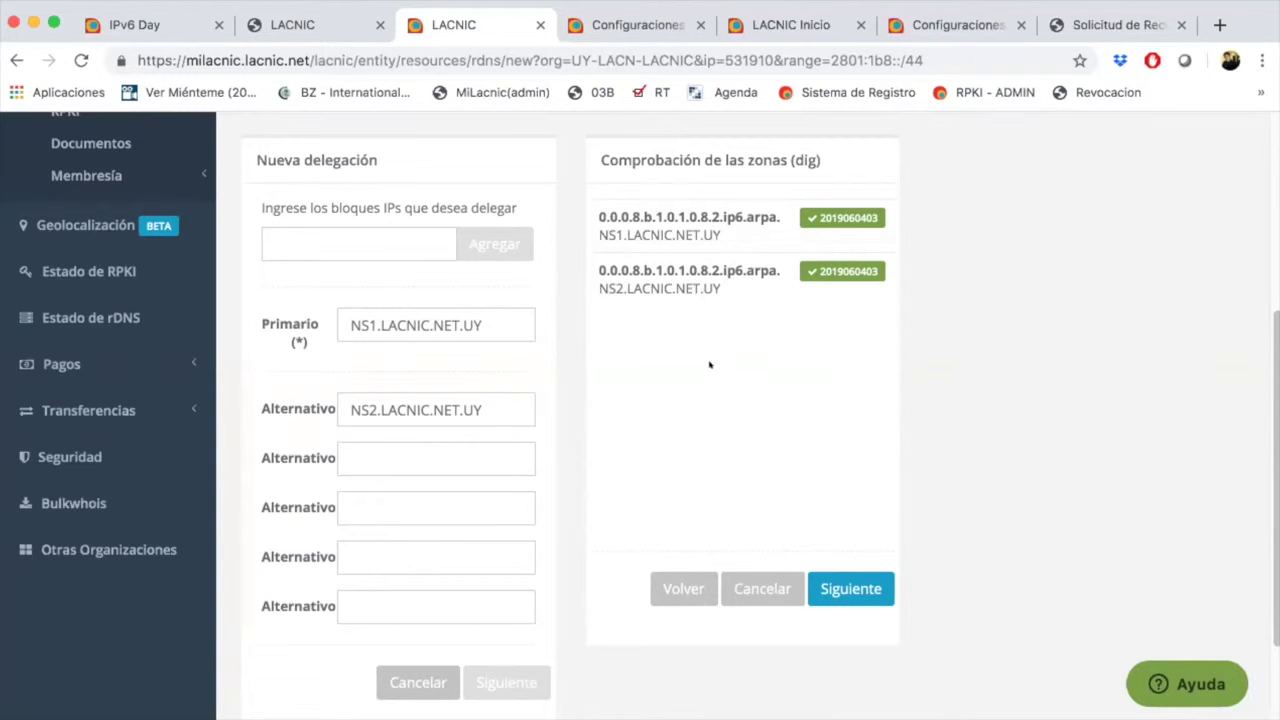
pyautogui.scroll(1, 700, 350)
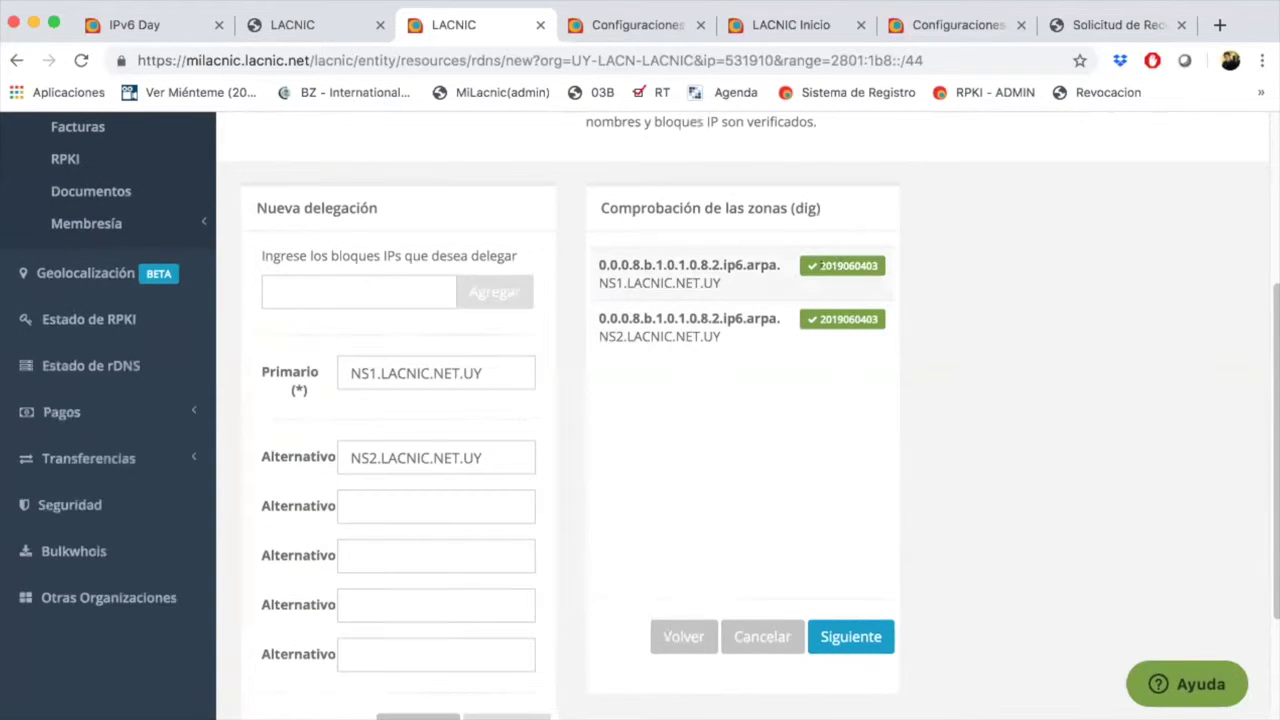
pyautogui.scroll(-1, 885, 396)
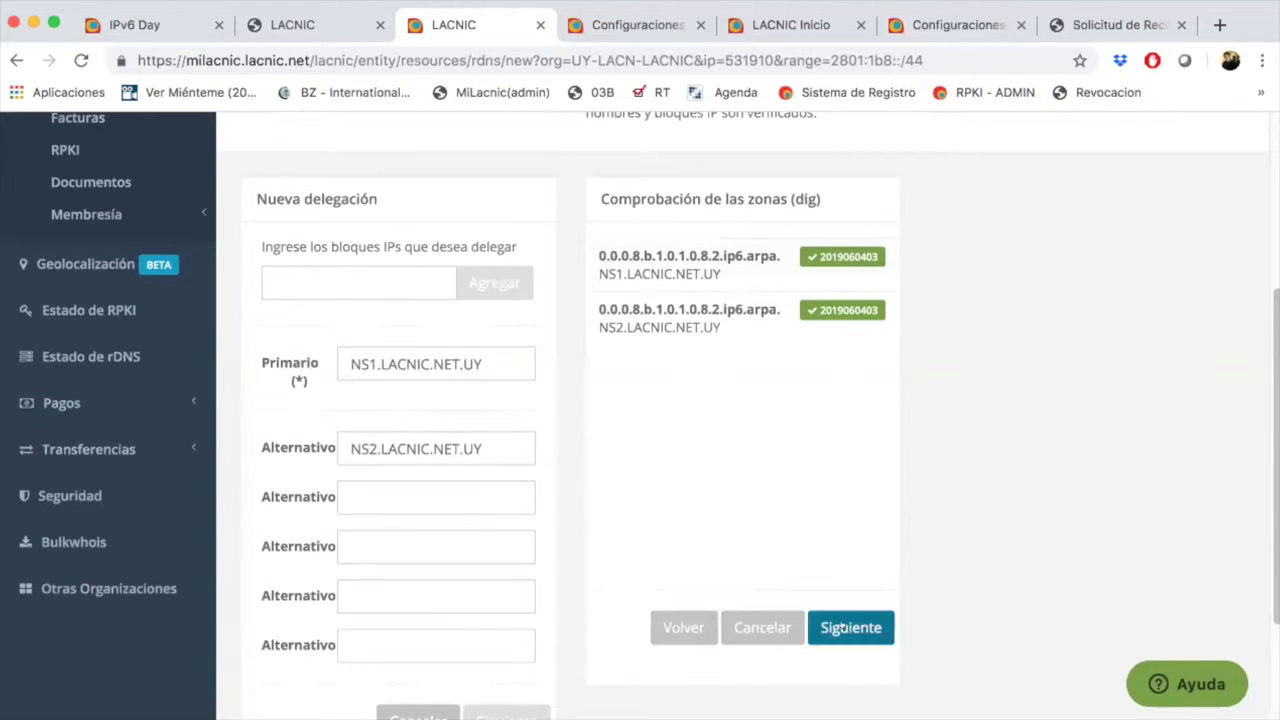
# Accept the zone check and confirm the previewed delegation of 2801:1b8::/44
pyautogui.click(826, 625)
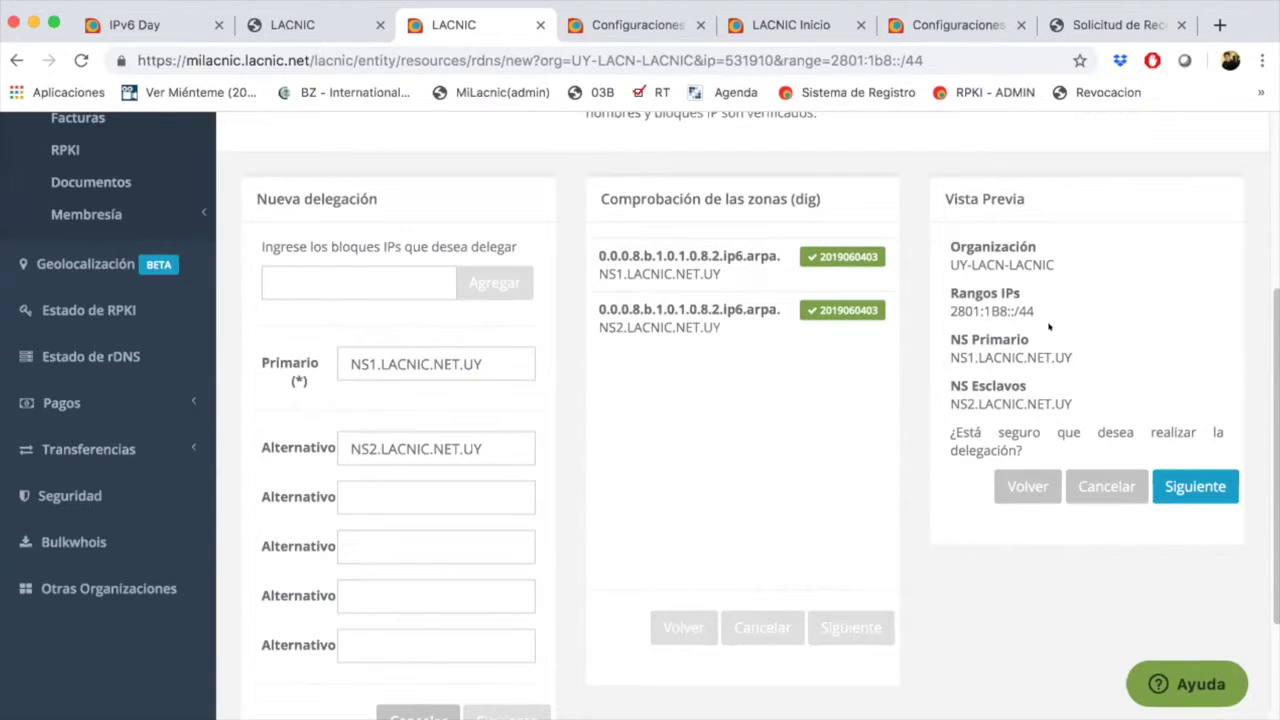
pyautogui.click(1193, 484)
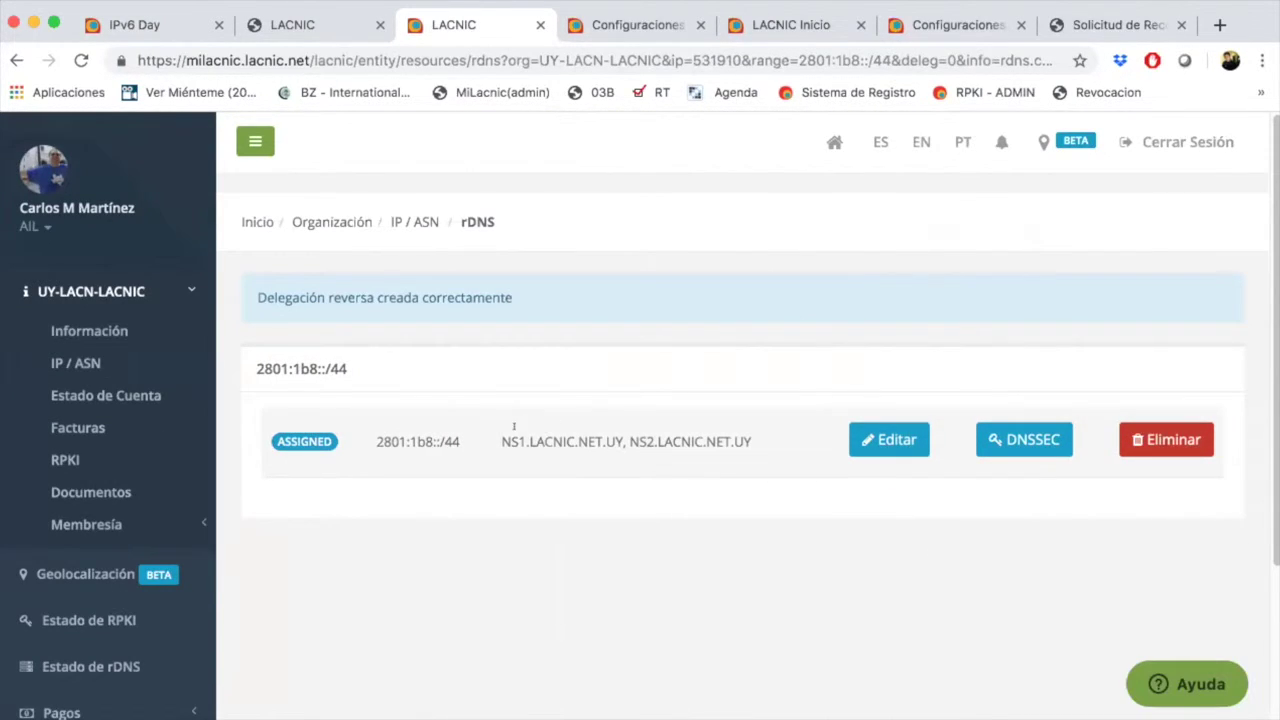
pyautogui.moveTo(272, 283); pyautogui.dragTo(512, 311)
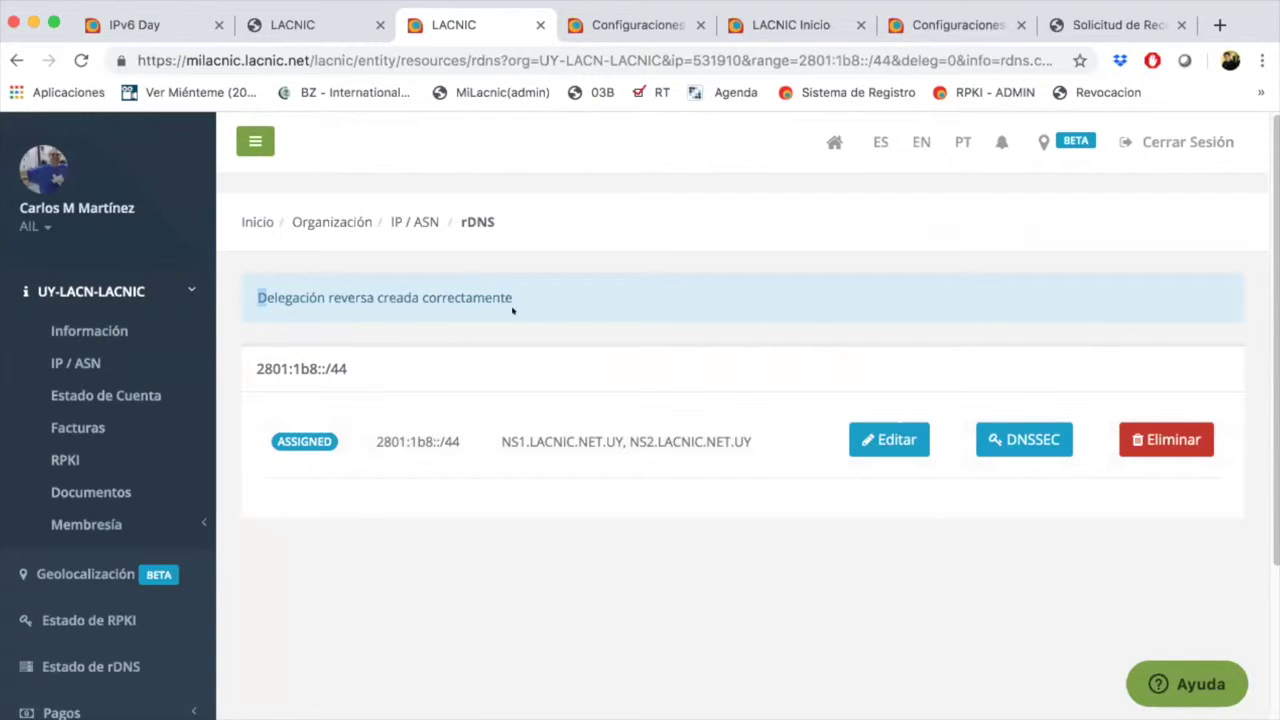
pyautogui.click(435, 311)
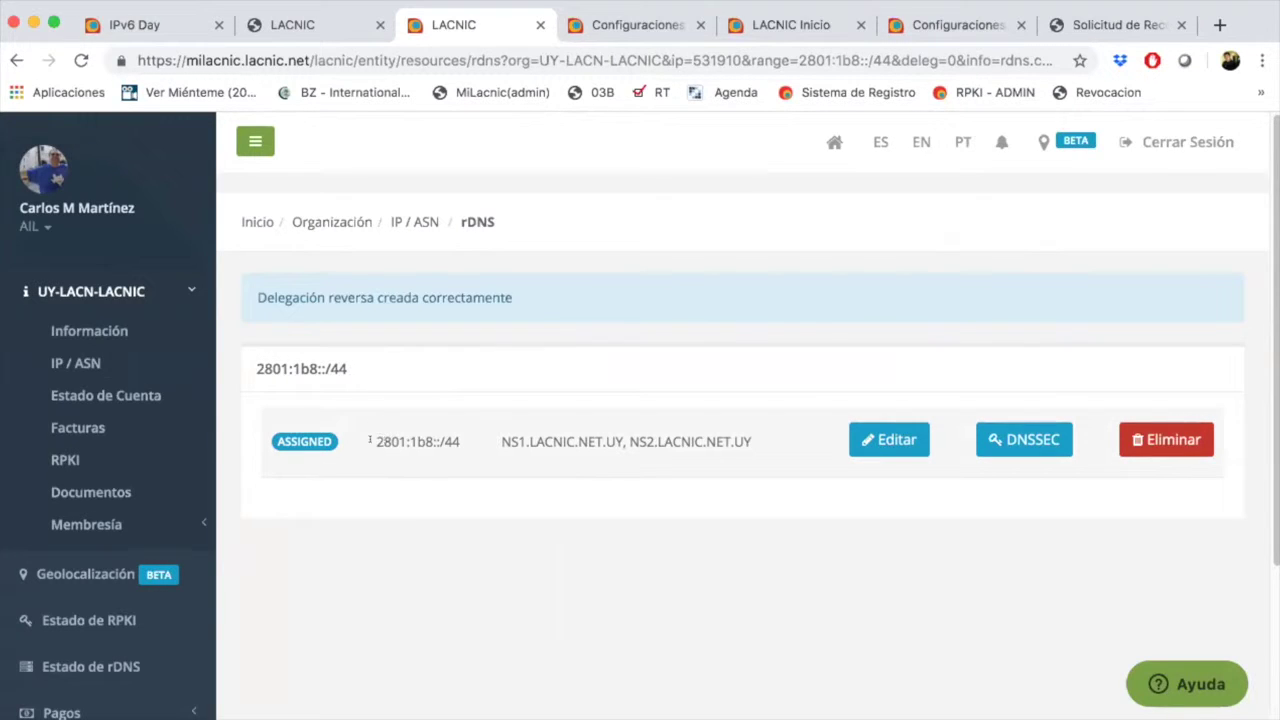
# Copy the delegated block 2801:1b8::/44 and open whois.lacnic.net in place of the IPv6 request form
pyautogui.moveTo(370, 429); pyautogui.dragTo(452, 438)
pyautogui.press('super+c')
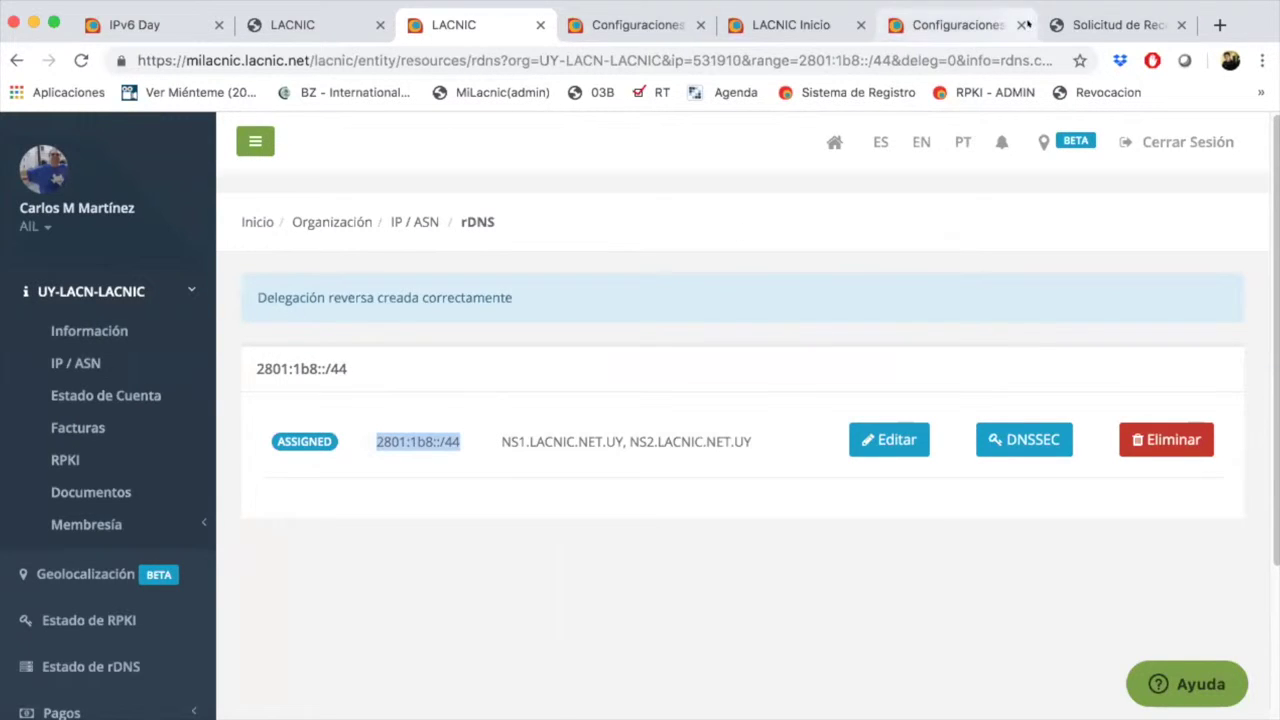
pyautogui.click(1110, 23)
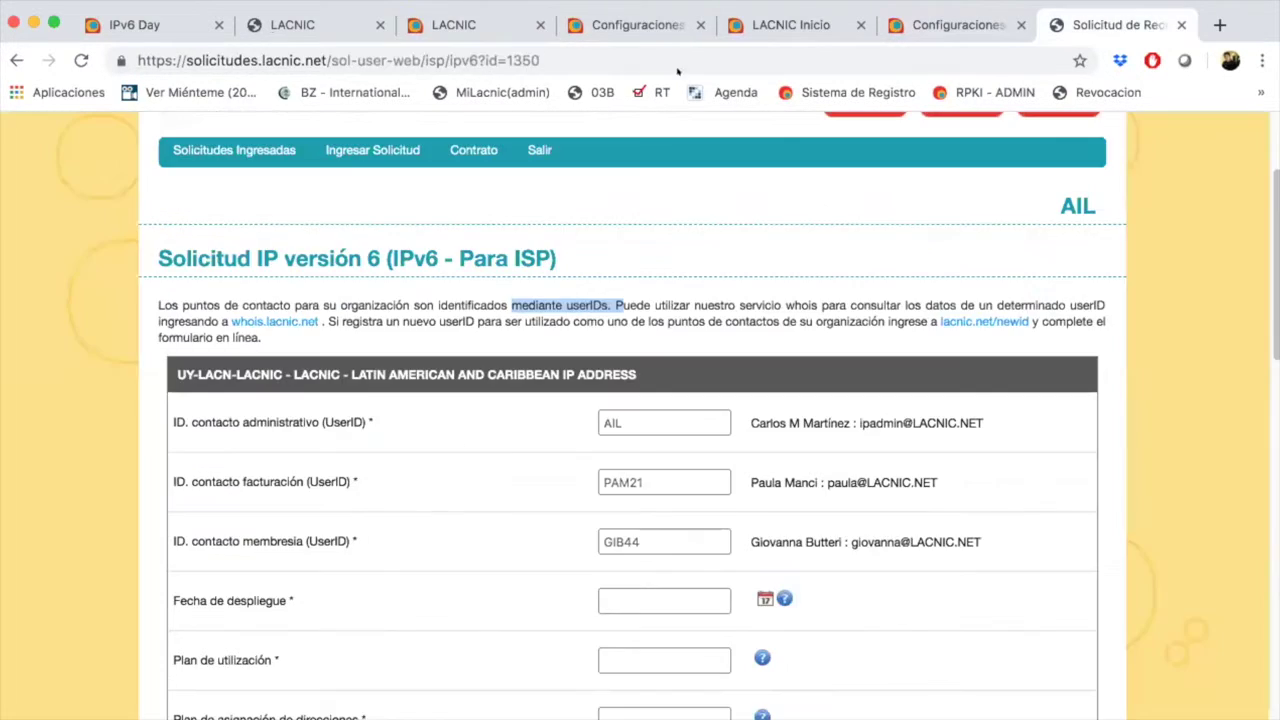
pyautogui.click(738, 42)
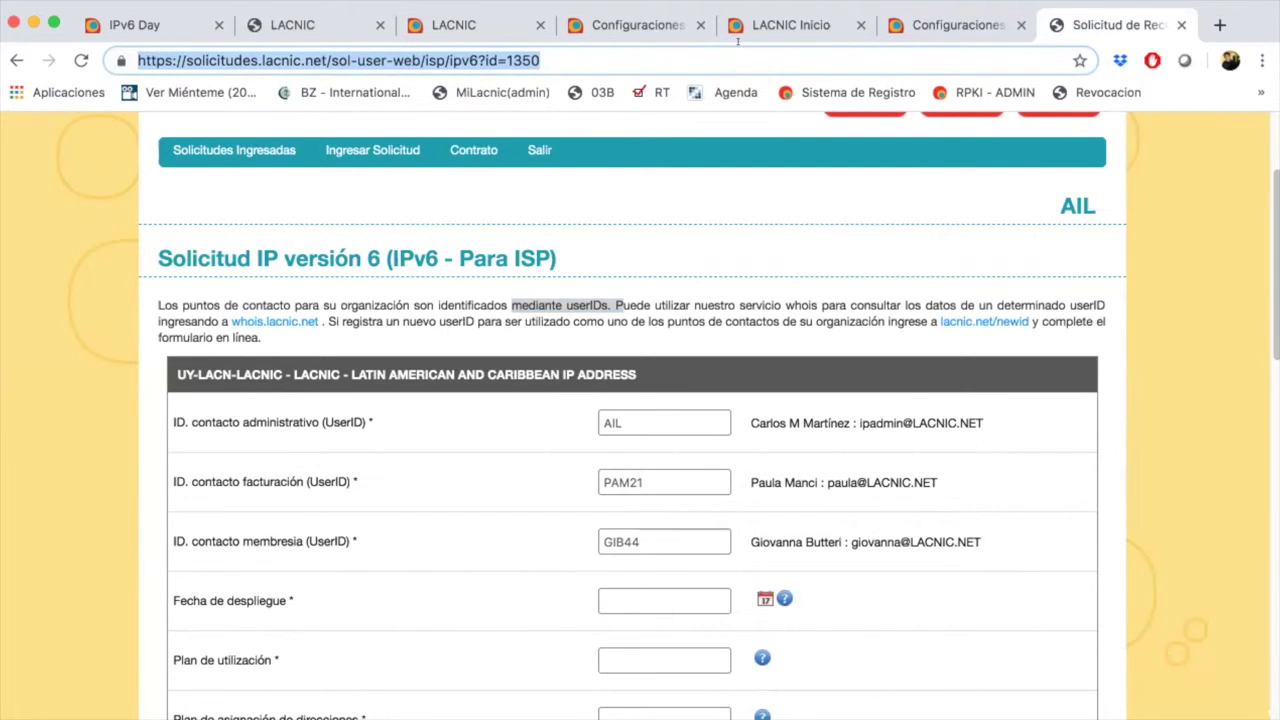
pyautogui.write('w')
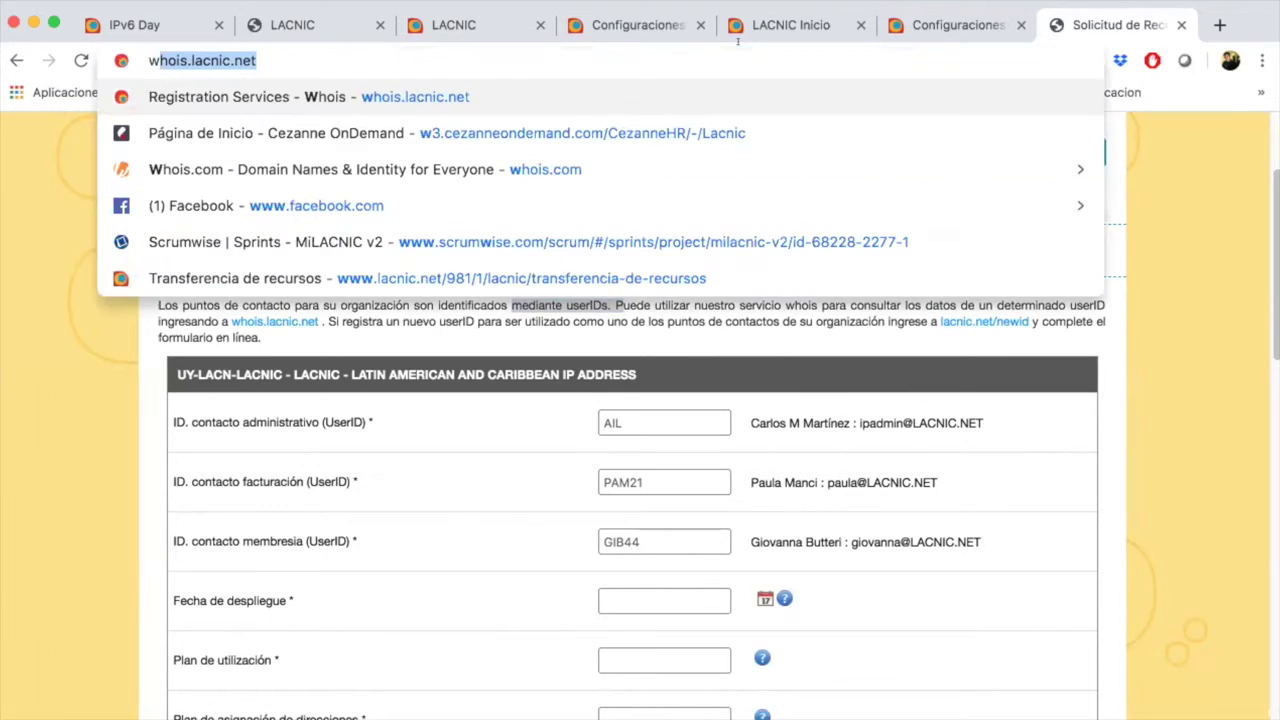
pyautogui.write('ww')
pyautogui.press('BackSpace')
pyautogui.press('BackSpace')
pyautogui.press('BackSpace')
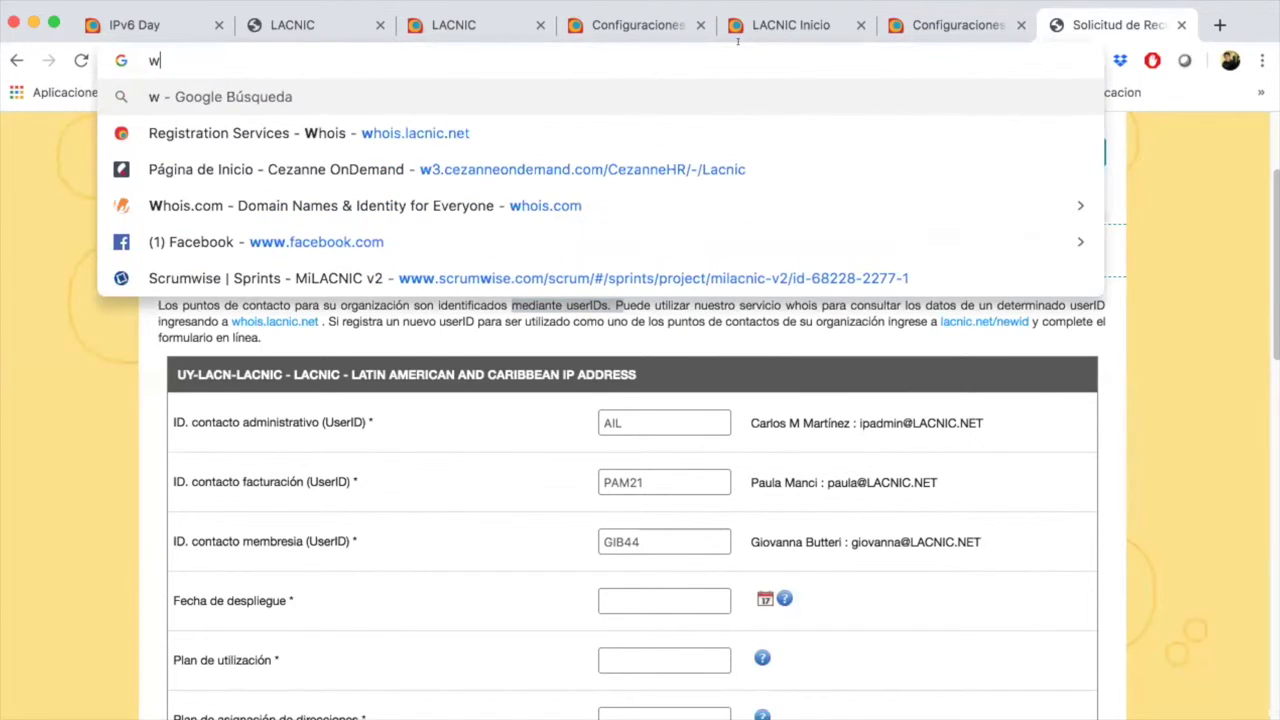
pyautogui.write('h')
pyautogui.press('Return')
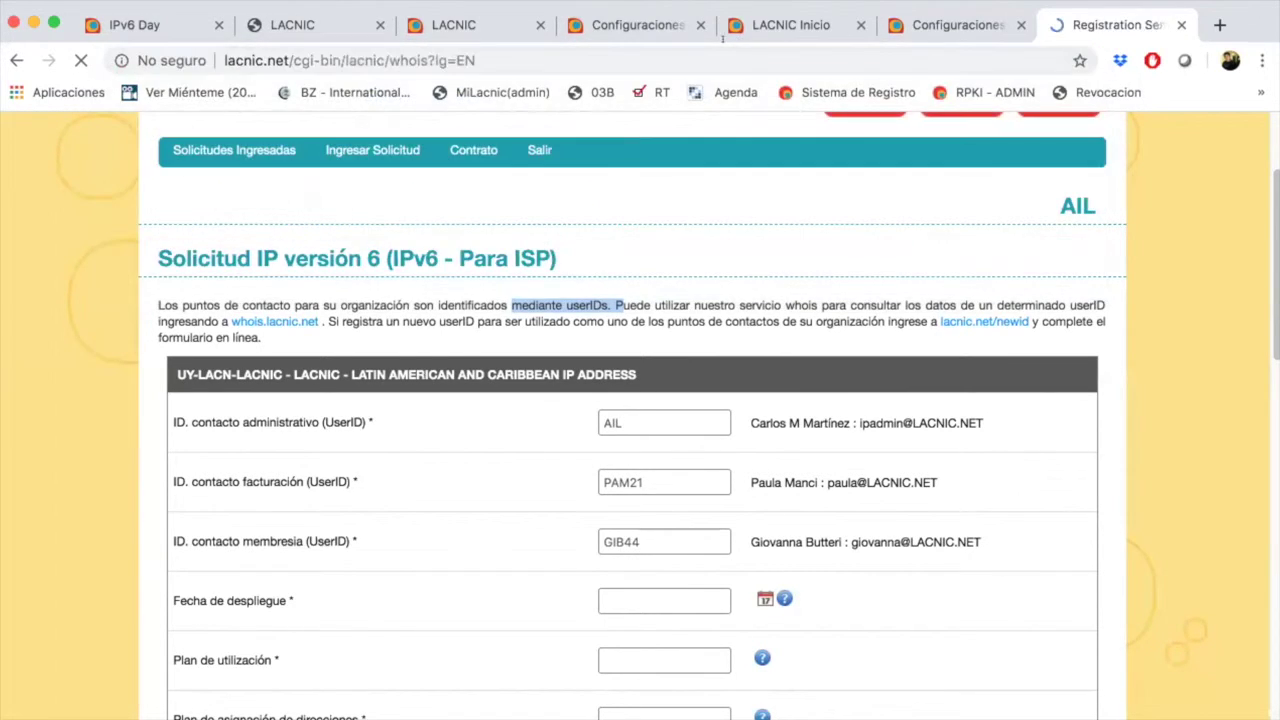
# Query Whois for 2801:1b8::/44 and examine the reverse delegation and name server entries in its record
pyautogui.click(257, 390)
pyautogui.press('super+v')
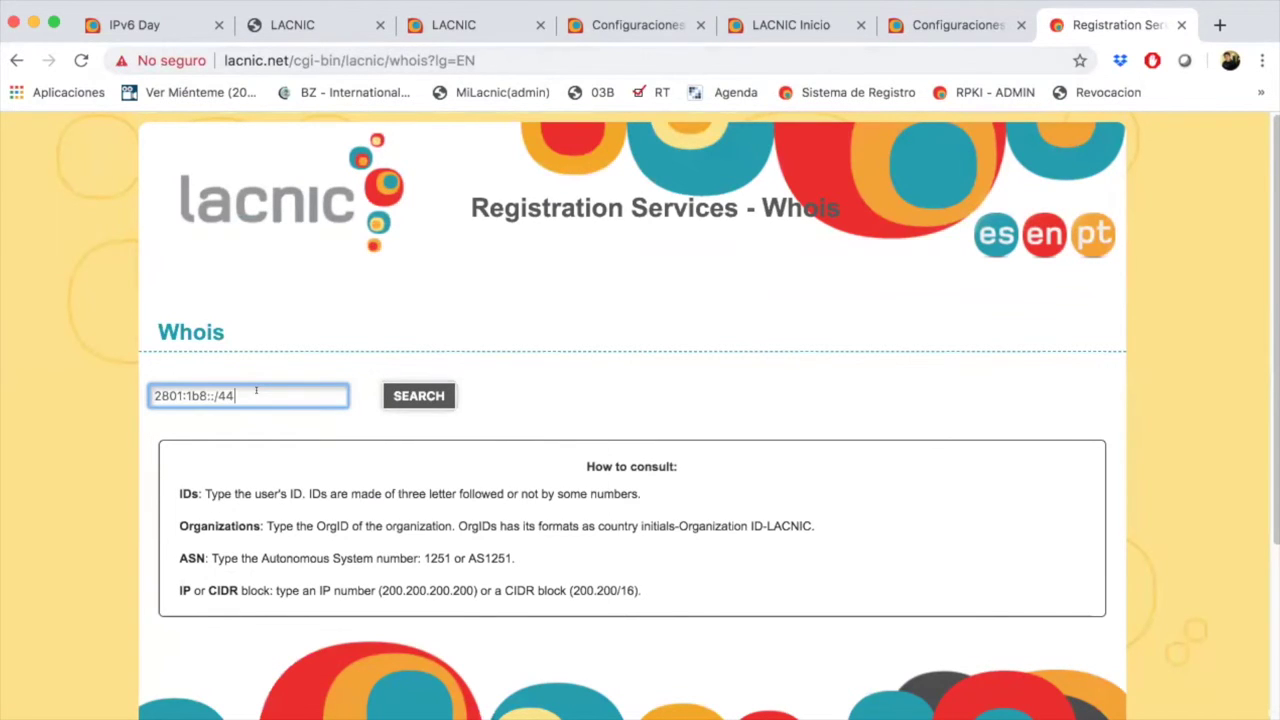
pyautogui.click(419, 396)
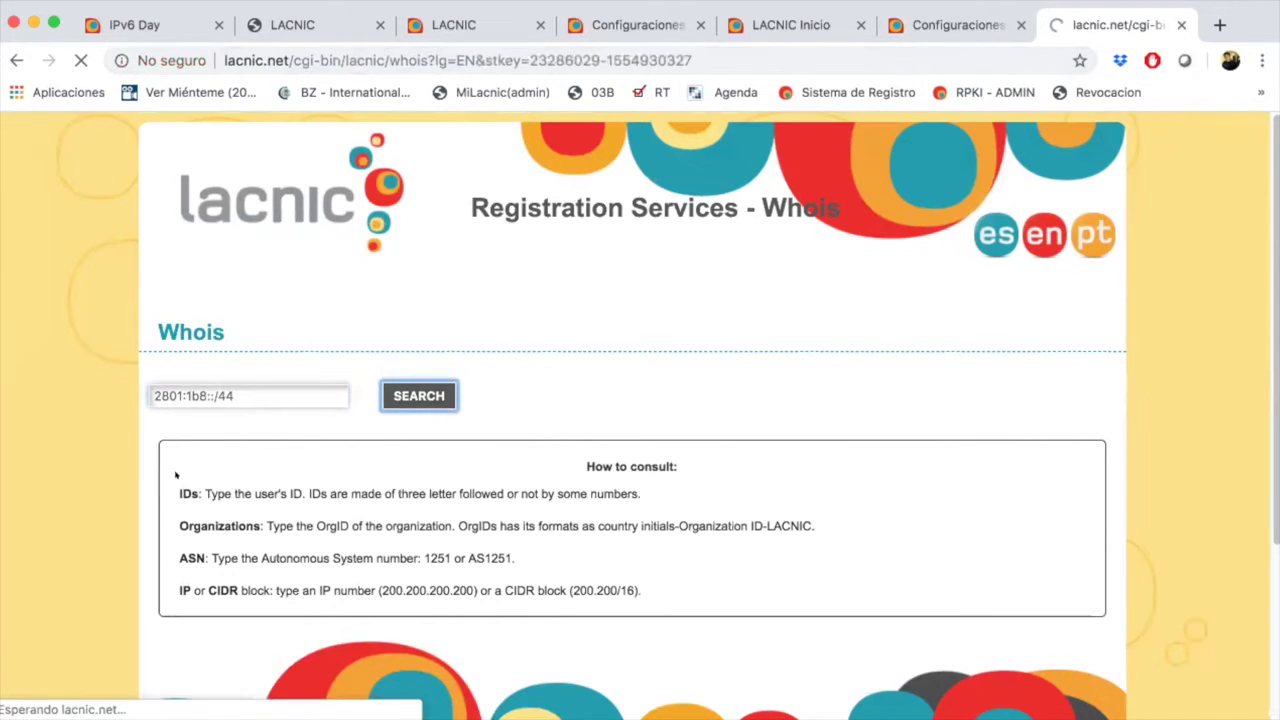
pyautogui.scroll(-2, 141, 428)
pyautogui.scroll(-7, 141, 428)
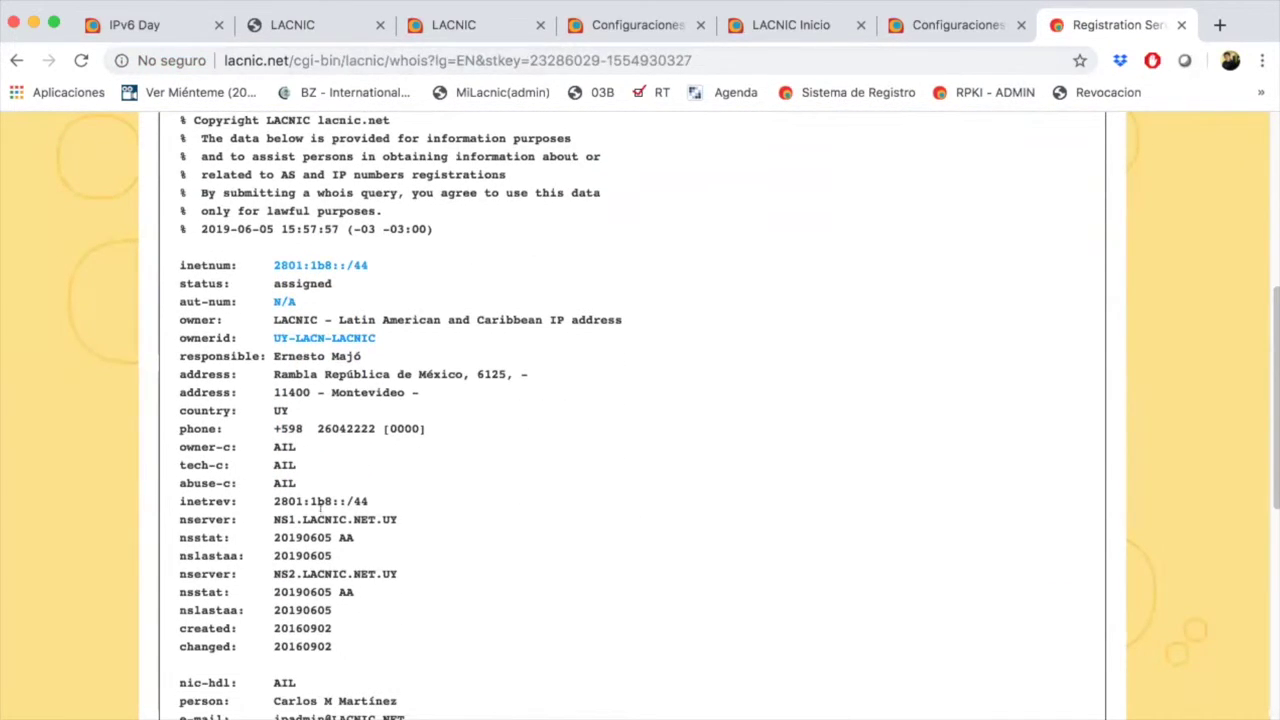
pyautogui.moveTo(383, 515); pyautogui.dragTo(147, 510)
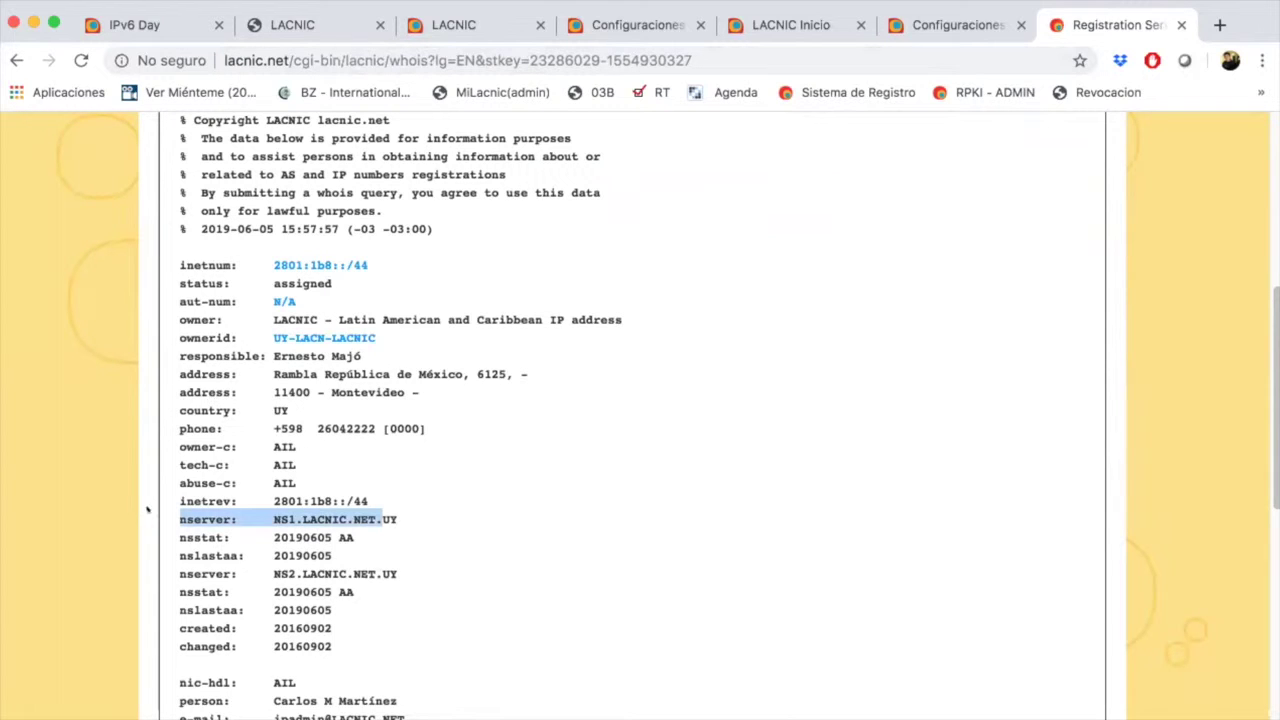
pyautogui.moveTo(302, 574); pyautogui.dragTo(245, 575)
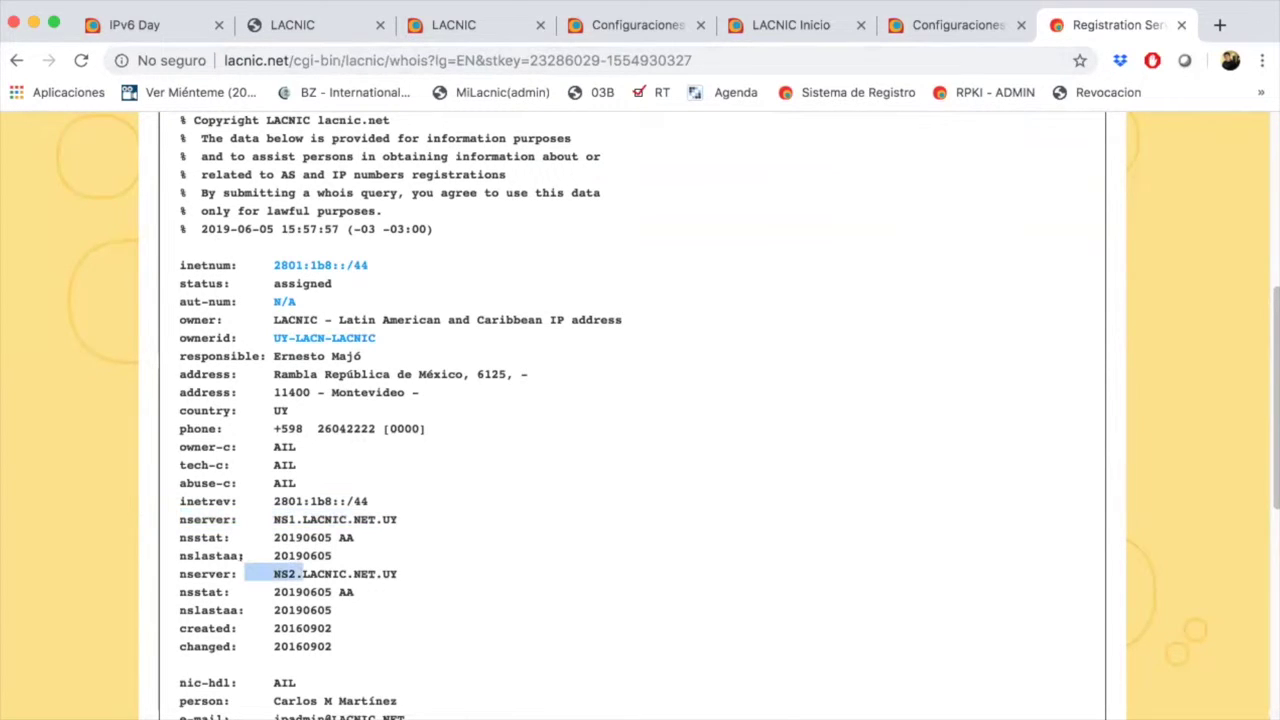
pyautogui.scroll(-1, 416, 537)
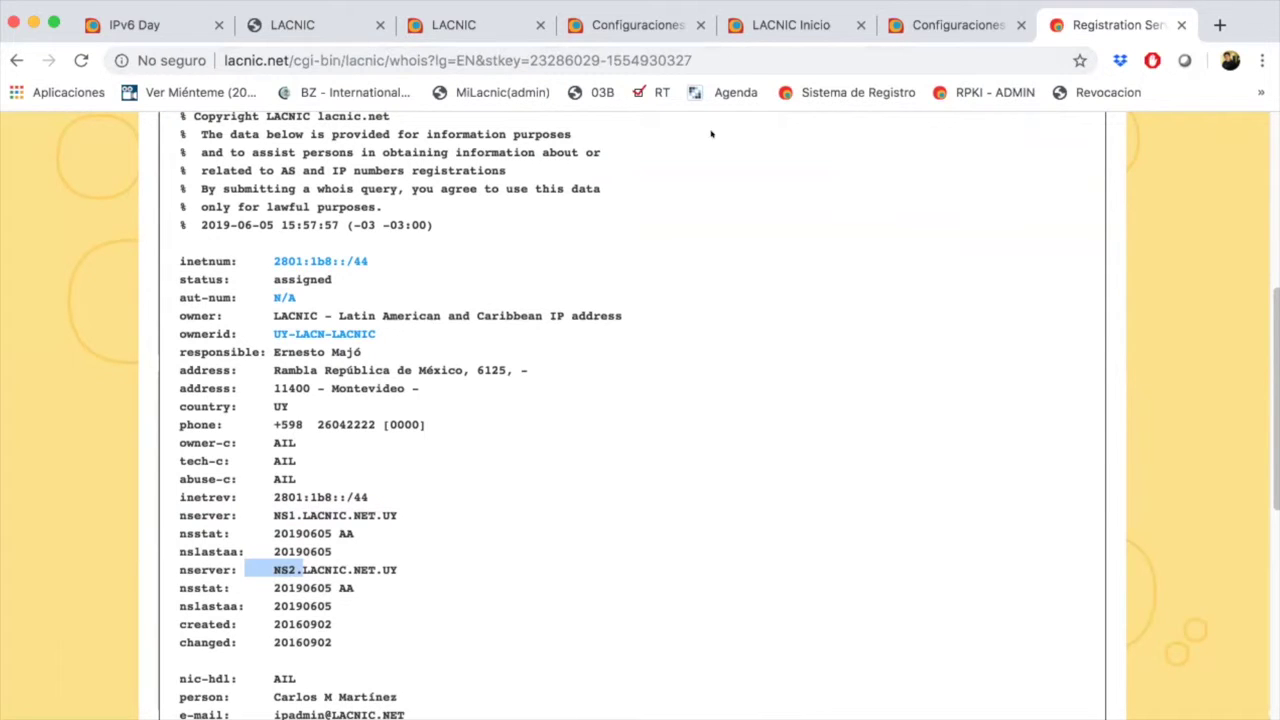
pyautogui.scroll(1, 432, 491)
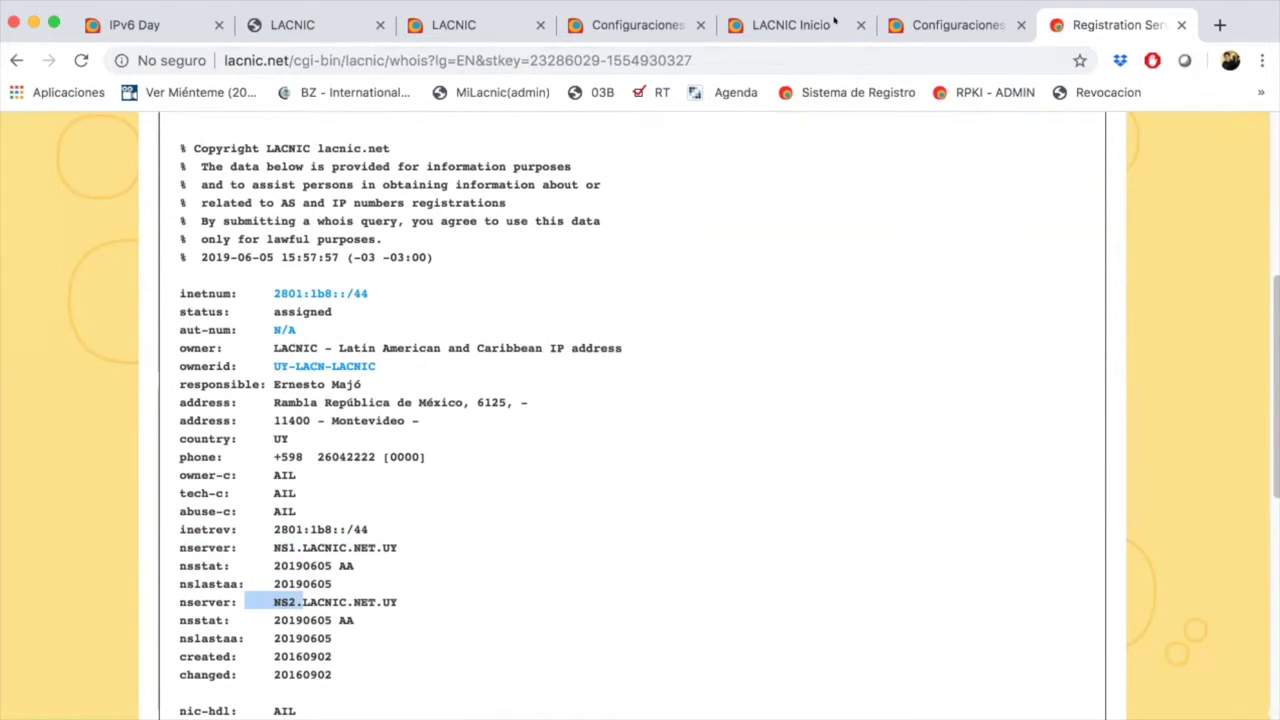
# On the LACNIC website, open the Resolución Reversa / DNS service page and read the daily DNS server update times
pyautogui.click(968, 25)
pyautogui.scroll(4, 486, 420)
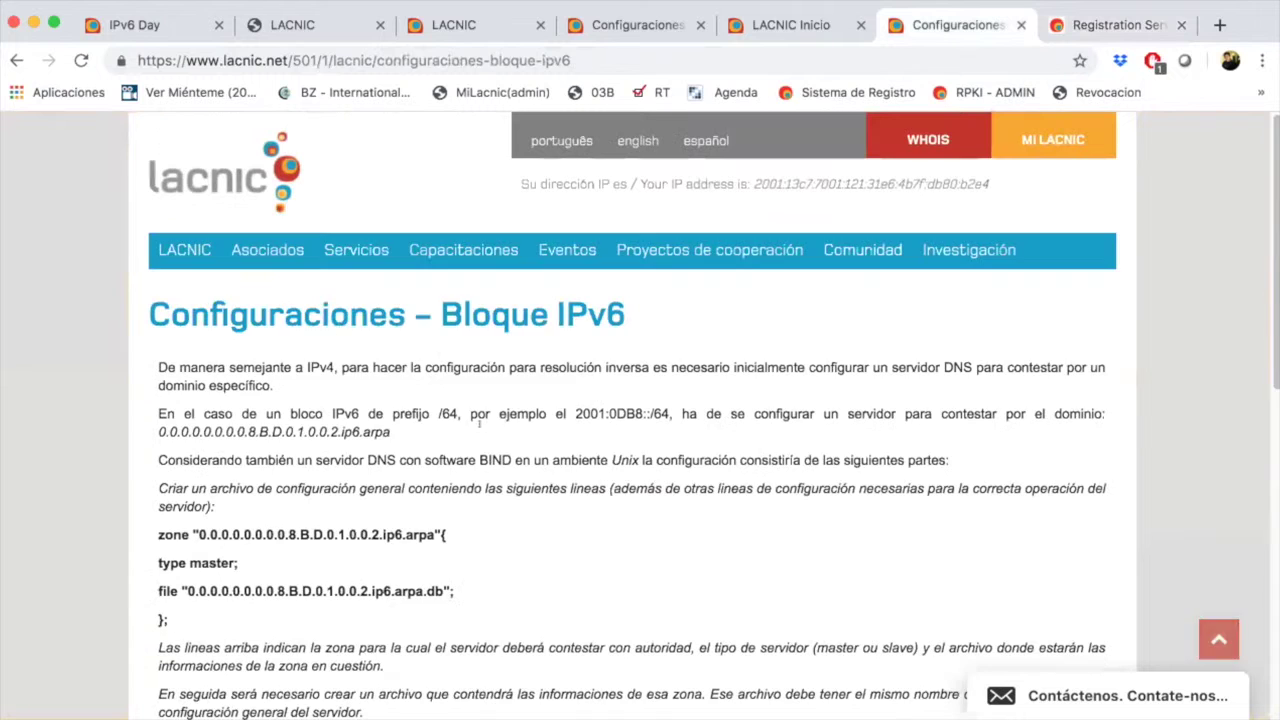
pyautogui.moveTo(360, 237)
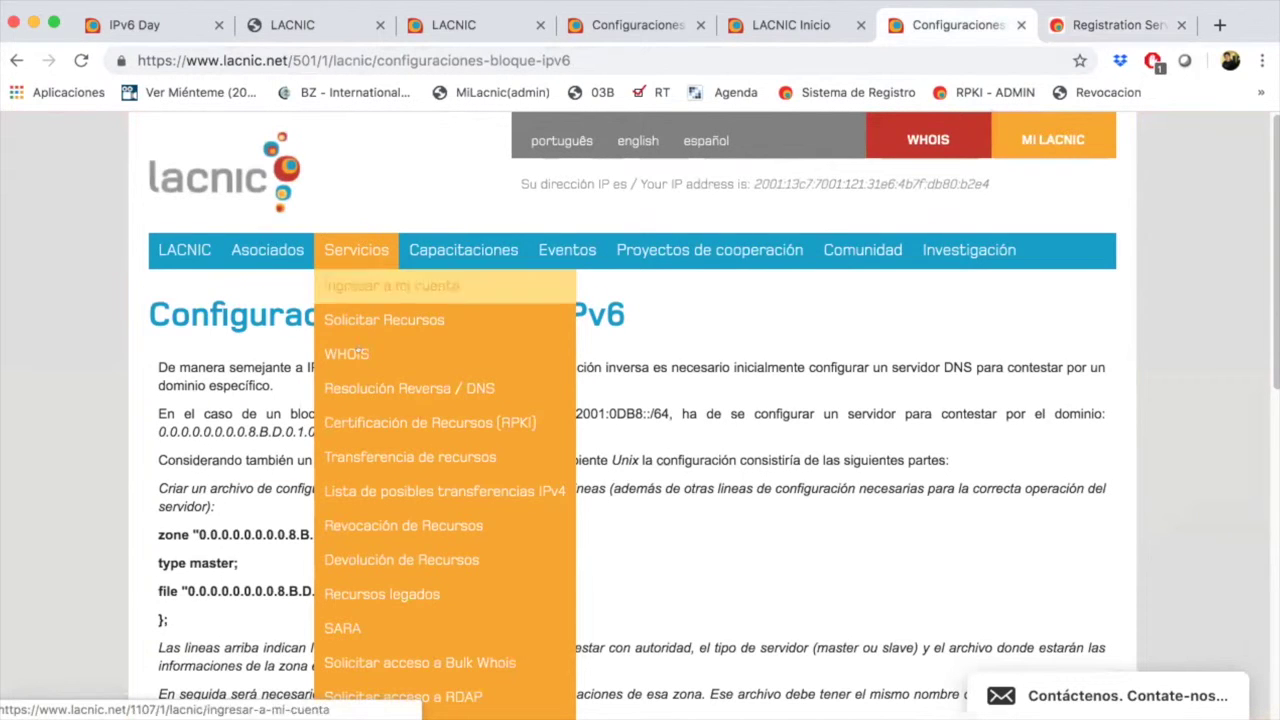
pyautogui.click(395, 387)
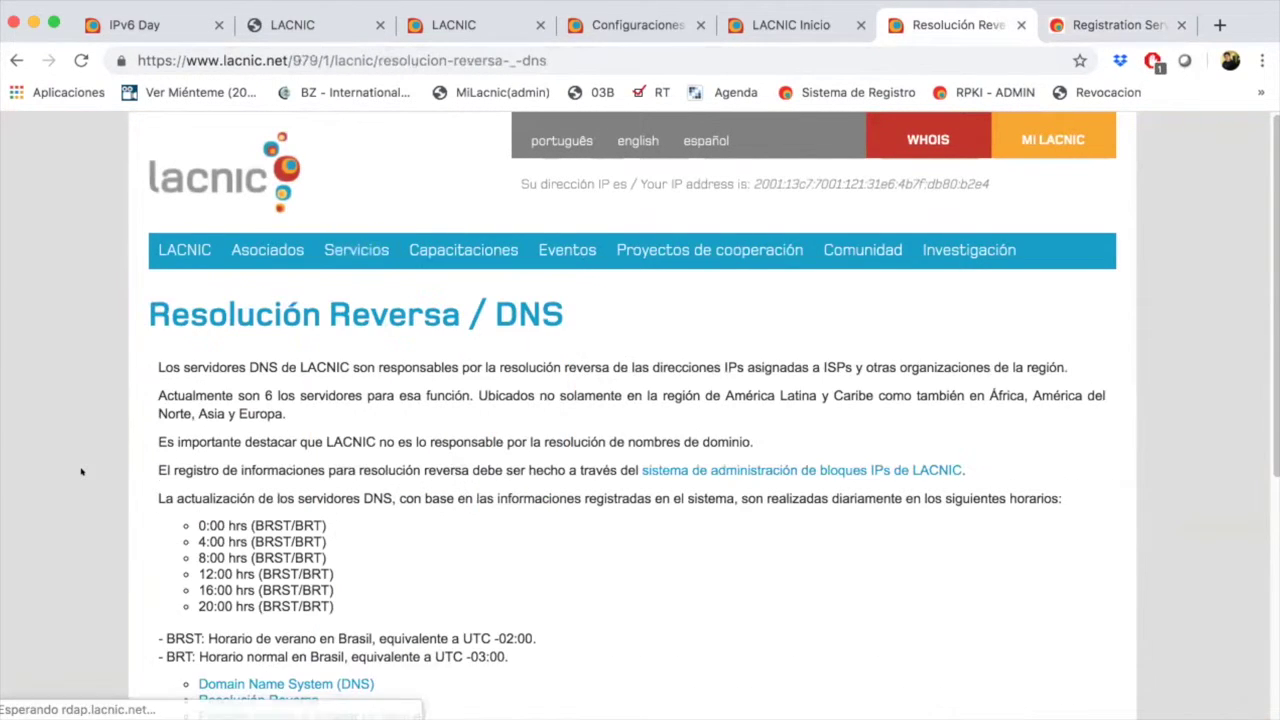
pyautogui.scroll(-1, 158, 504)
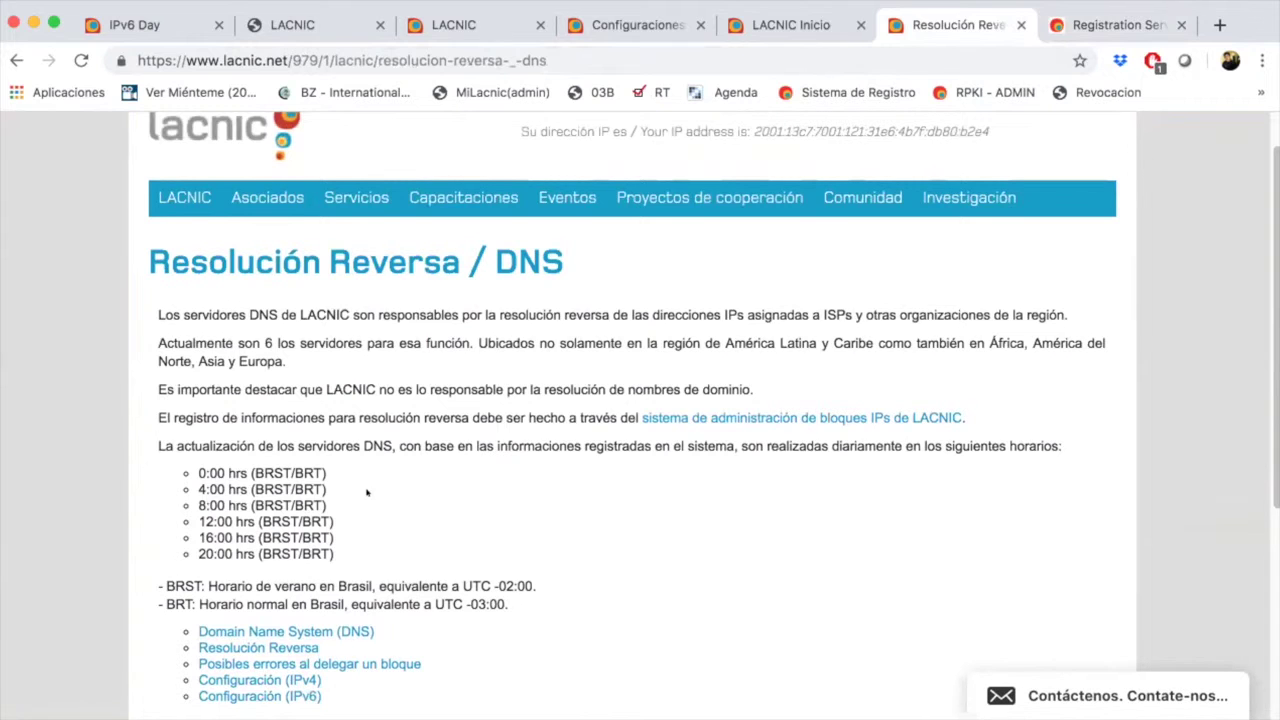
pyautogui.scroll(-1, 371, 486)
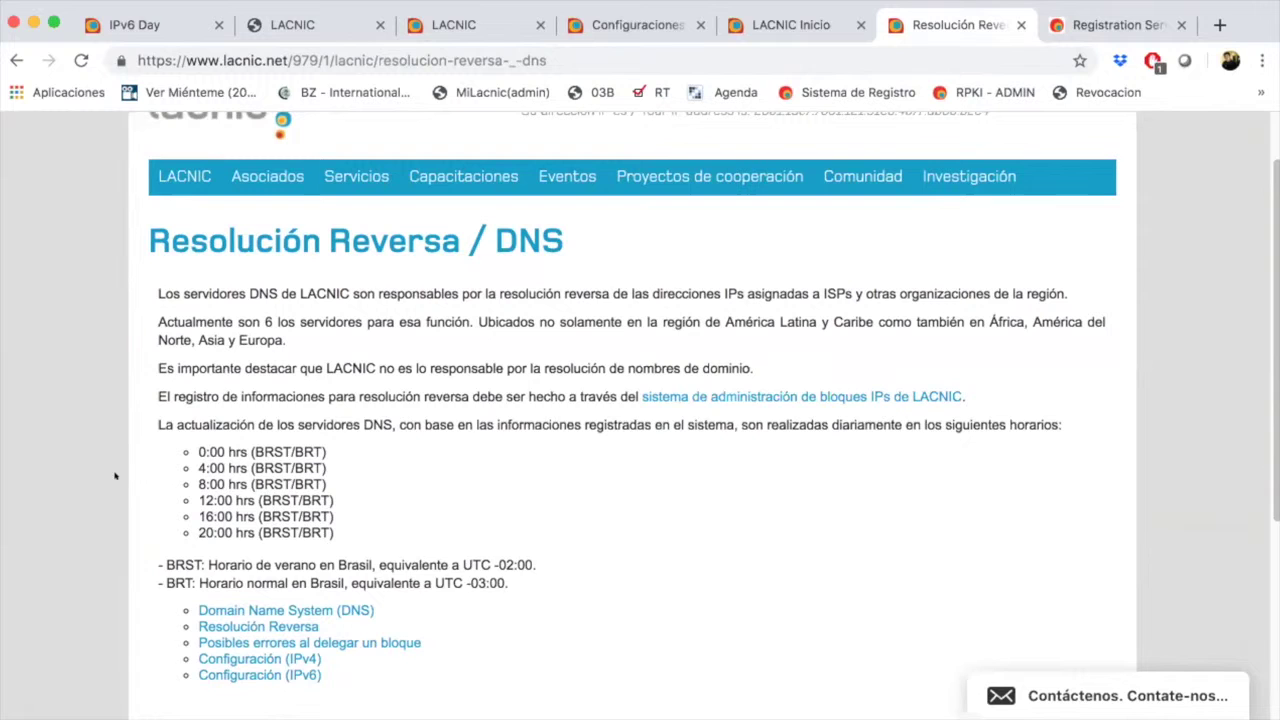
pyautogui.moveTo(198, 484); pyautogui.dragTo(254, 484)
pyautogui.click(240, 484)
pyautogui.click(206, 485)
# Return to the Mi LACNIC rDNS page showing the delegation for 2801:1b8::/44
pyautogui.click(790, 10)
pyautogui.click(662, 22)
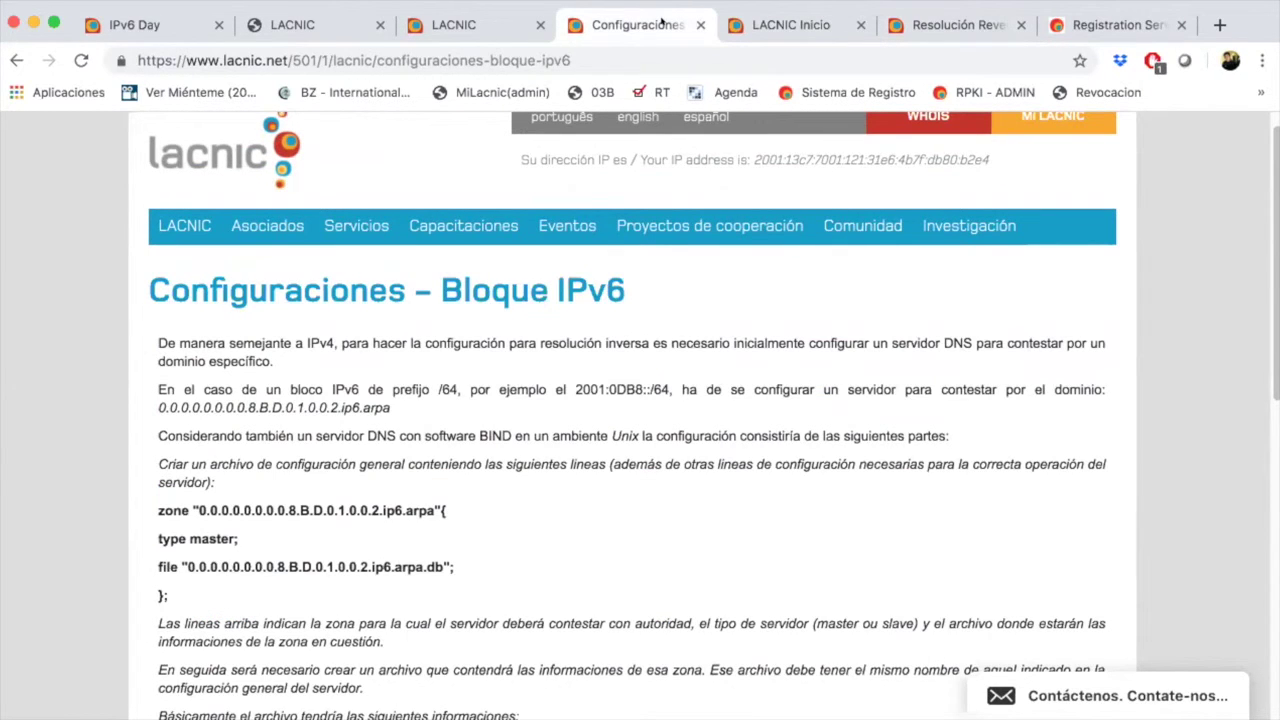
pyautogui.click(450, 12)
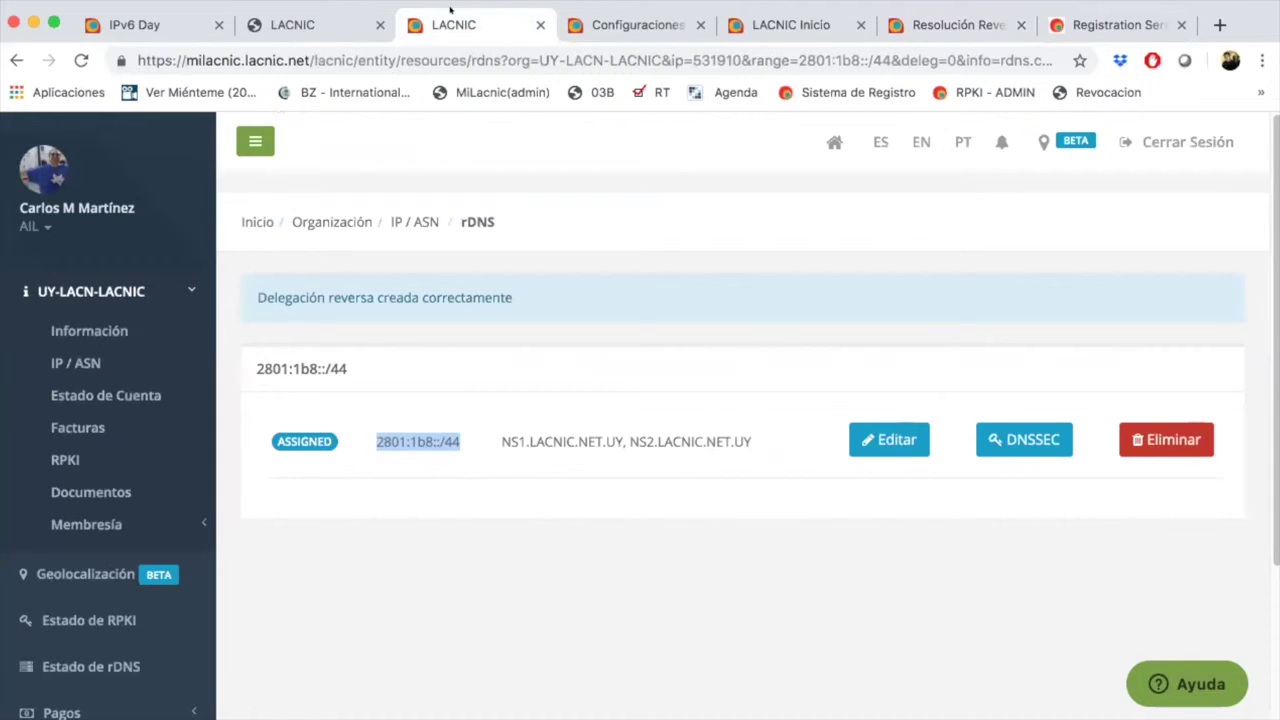